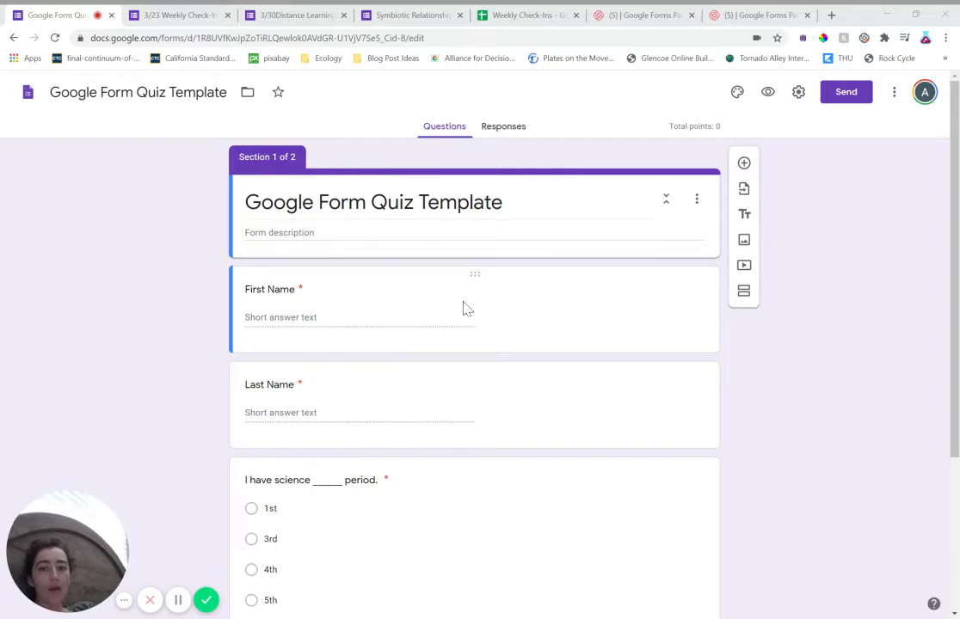
- Turn the First Name question's required setting off and back on
click(315, 326)
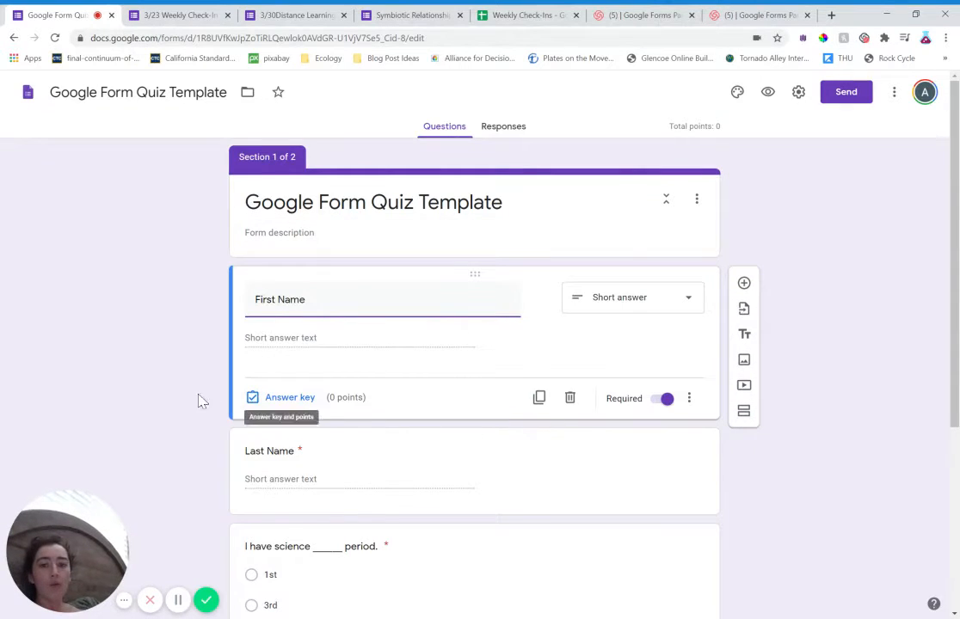
click(667, 409)
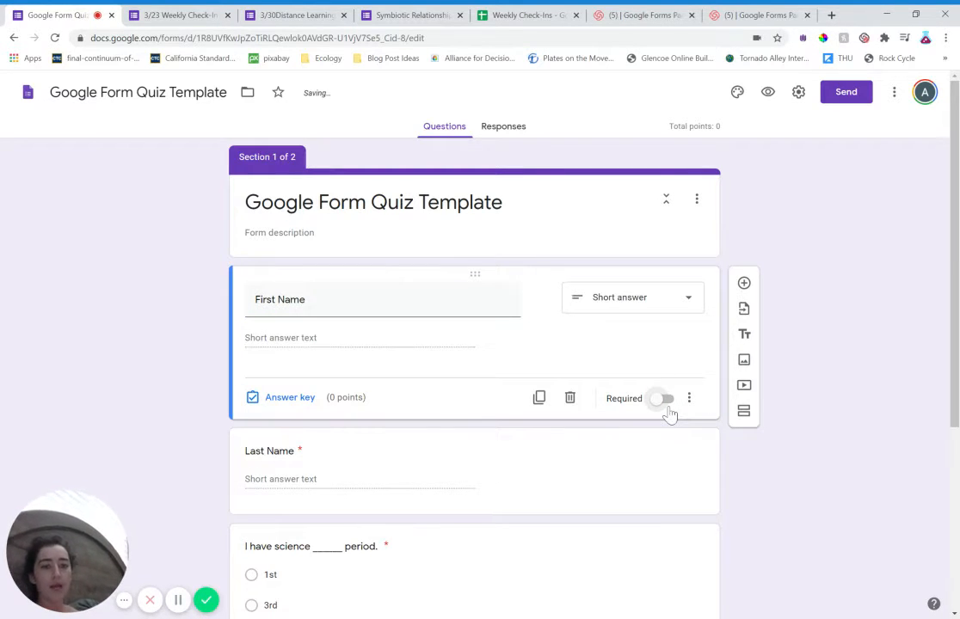
click(664, 401)
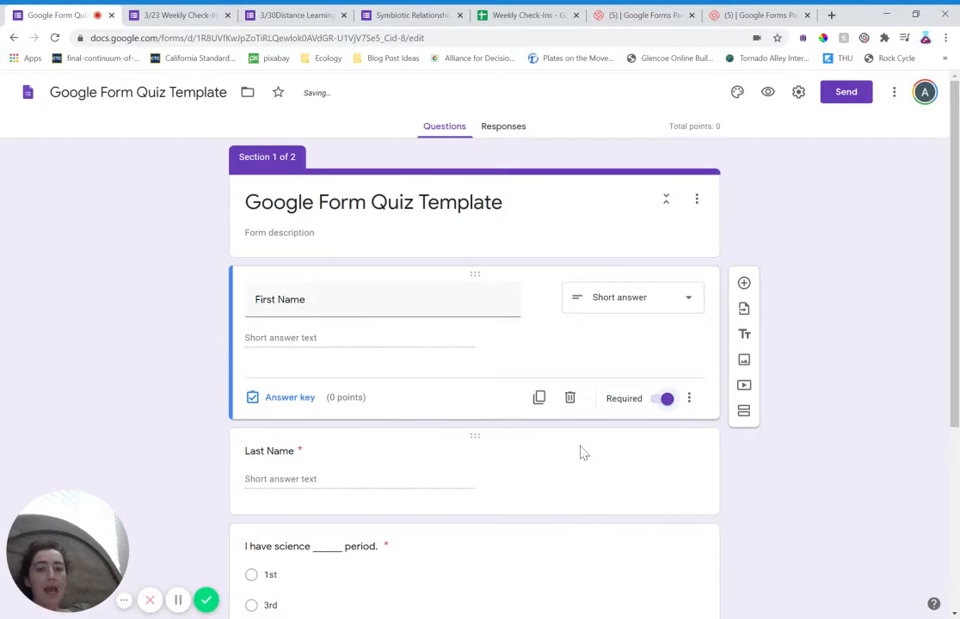
- Review the template's name and class period questions, its second section, and the form's additional actions
scroll(560, 469, down, 2)
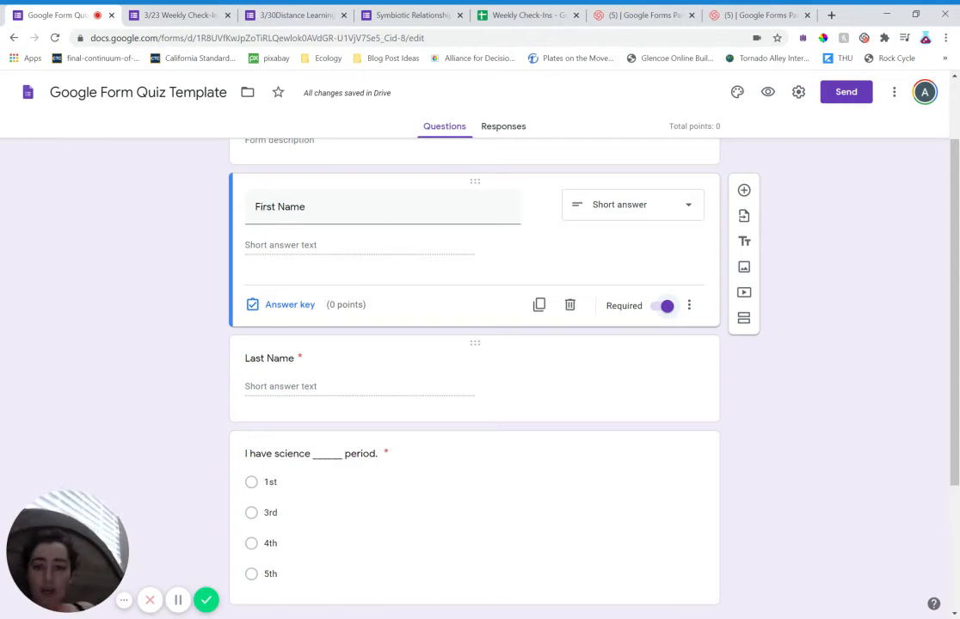
scroll(473, 378, down, 2)
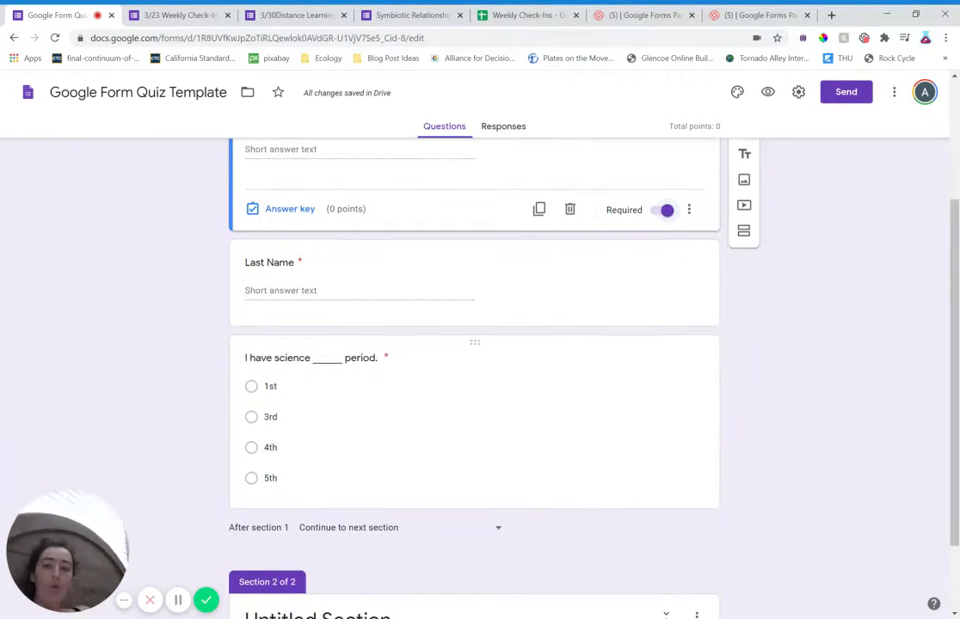
scroll(474, 379, up, 1)
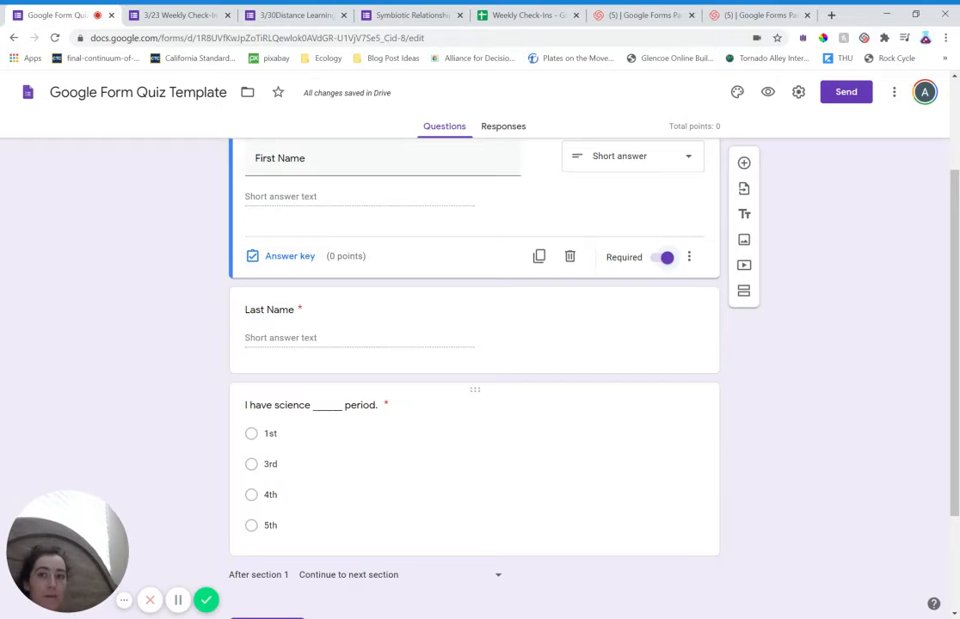
scroll(474, 378, up, 3)
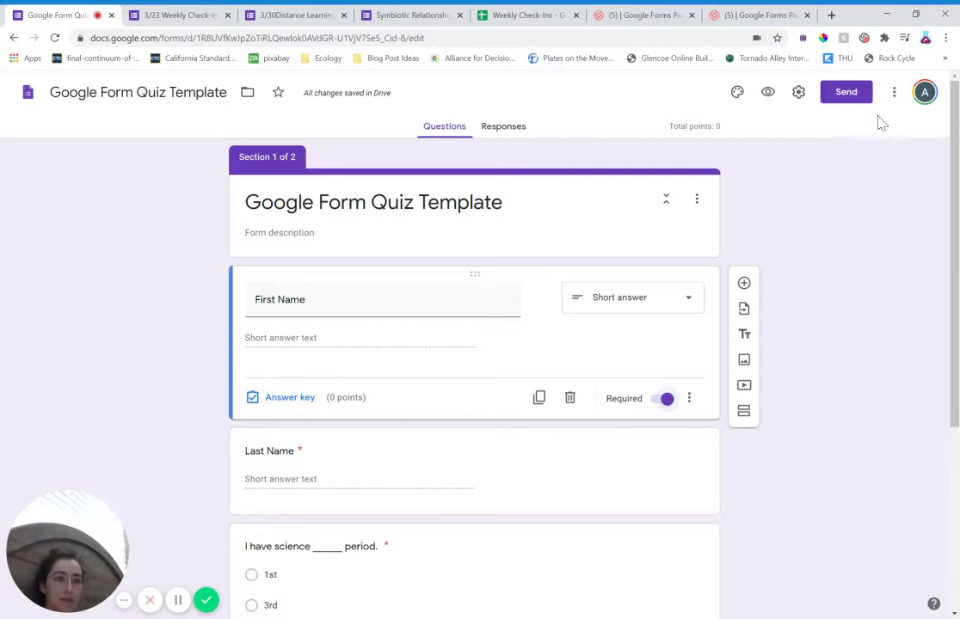
click(895, 95)
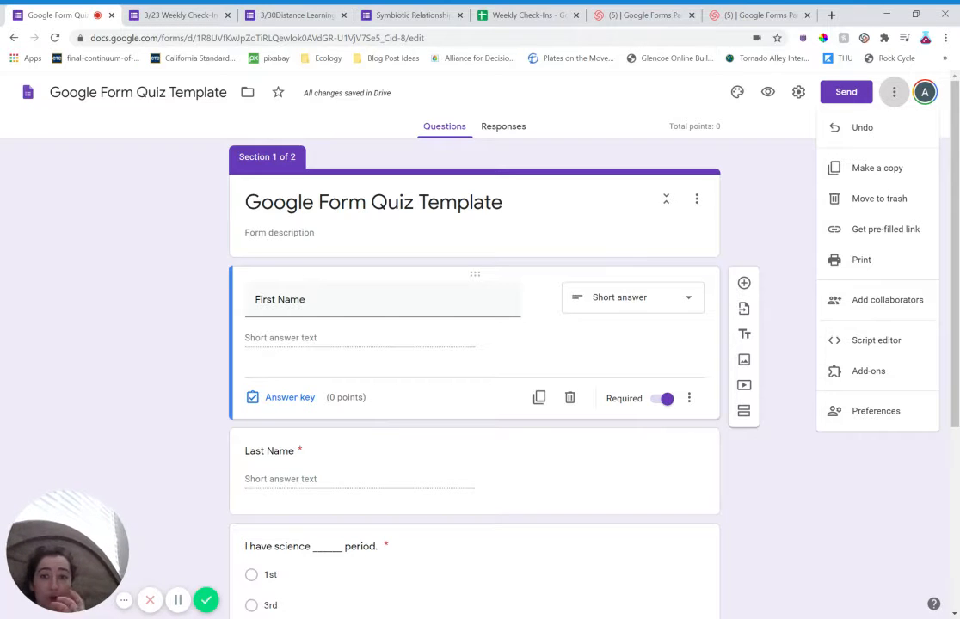
click(784, 195)
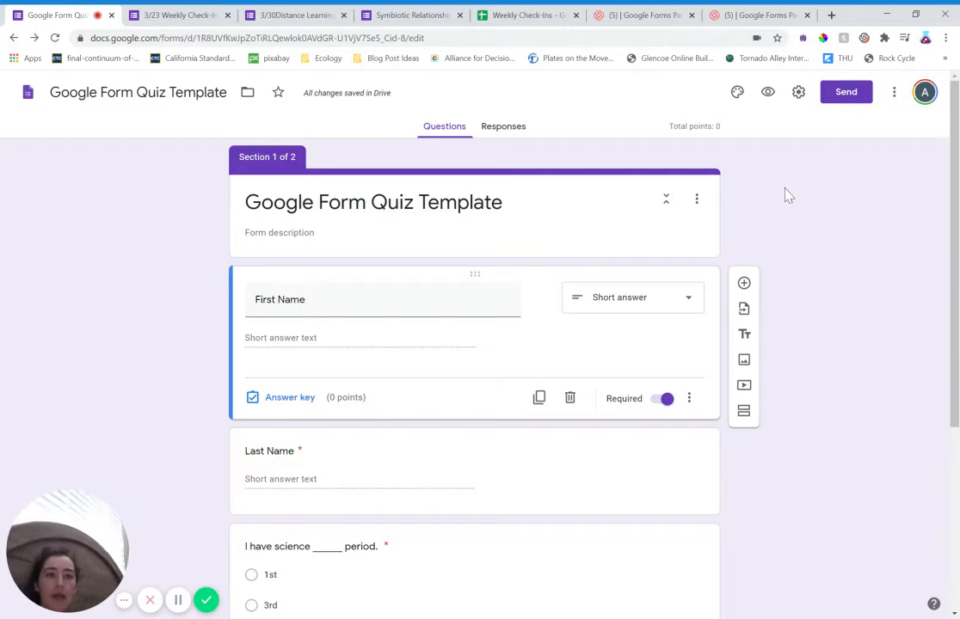
scroll(825, 427, down, 1)
scroll(825, 427, down, 1)
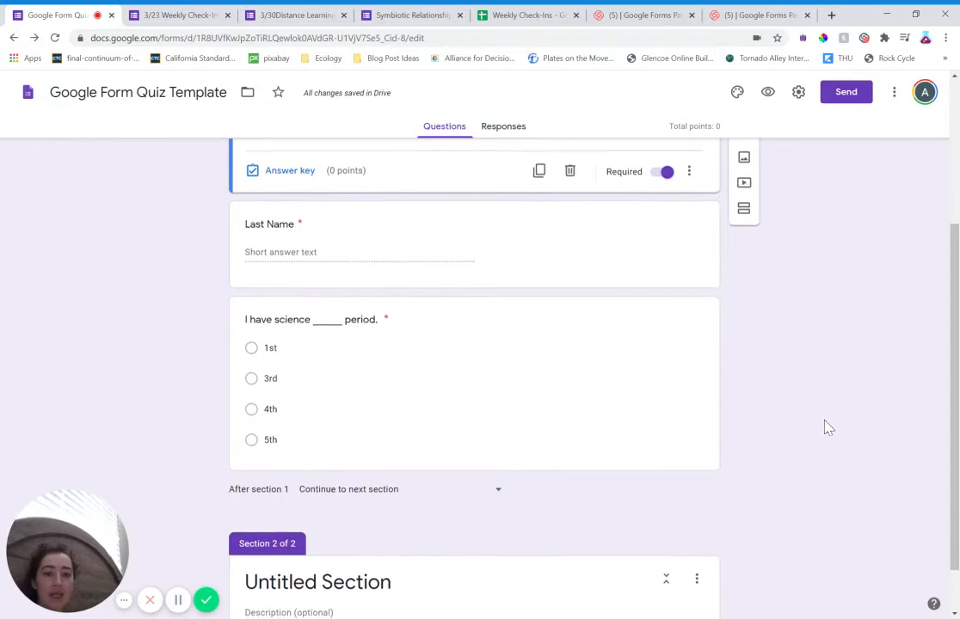
scroll(825, 426, down, 1)
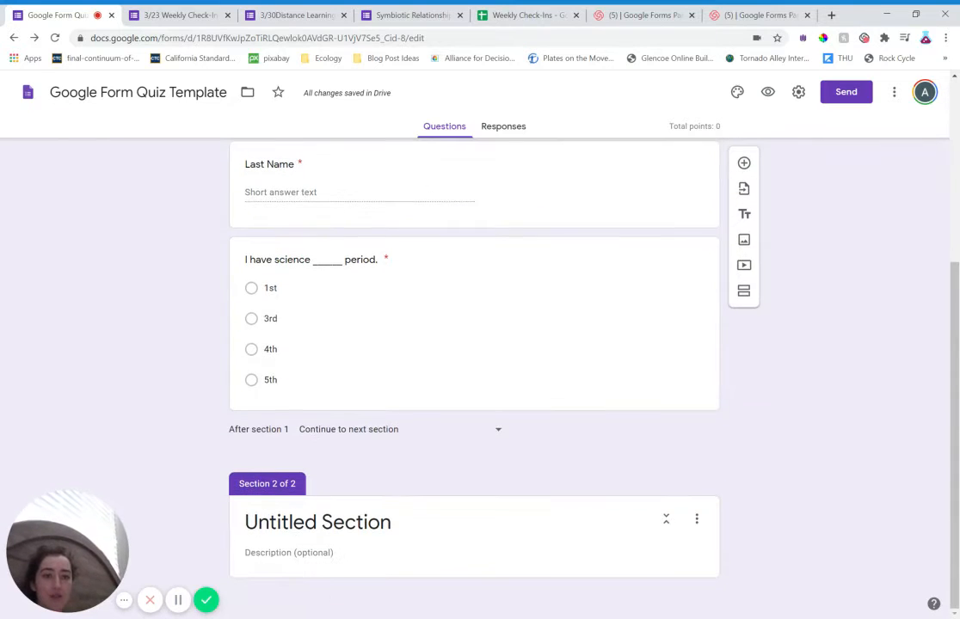
scroll(514, 241, up, 2)
scroll(514, 241, up, 1)
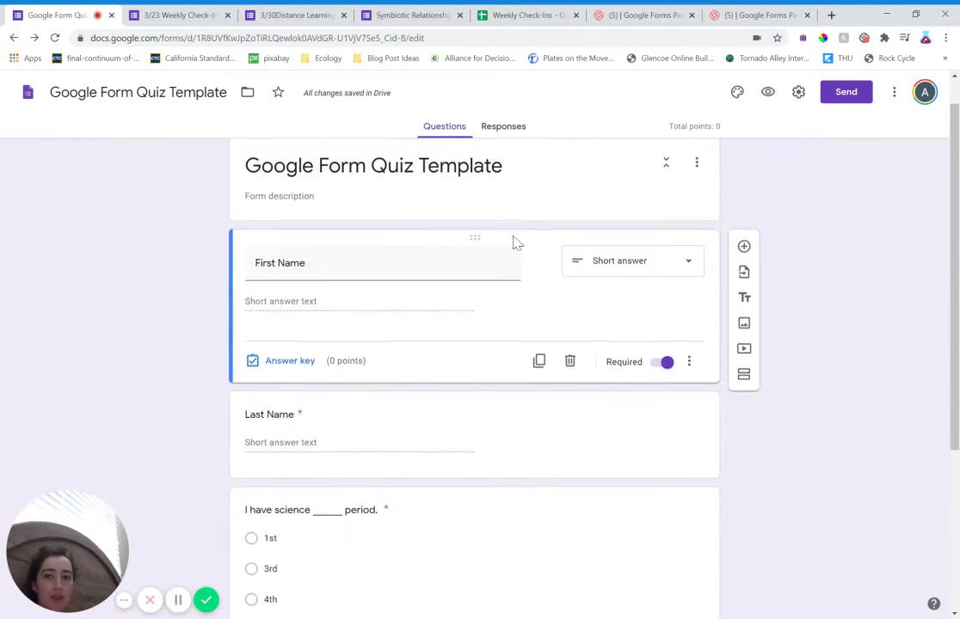
scroll(514, 242, down, 2)
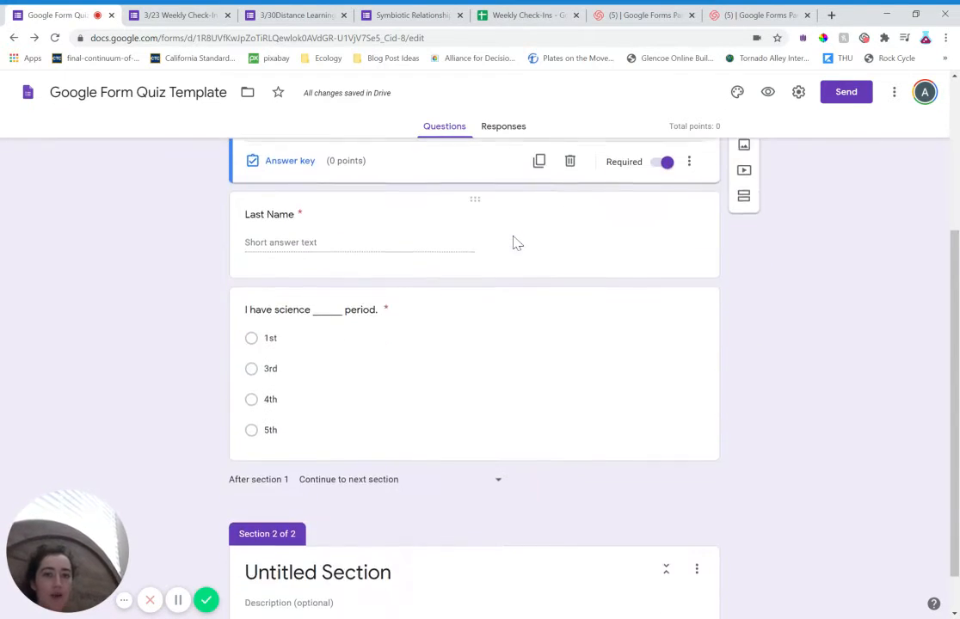
- Add a new section after the science period question and delete that section again
click(693, 448)
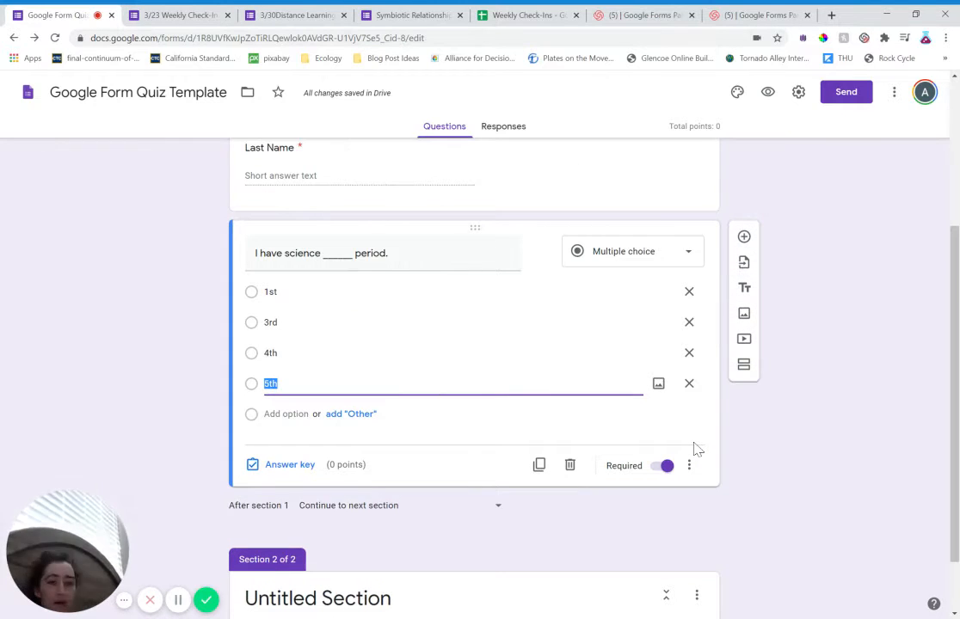
click(745, 367)
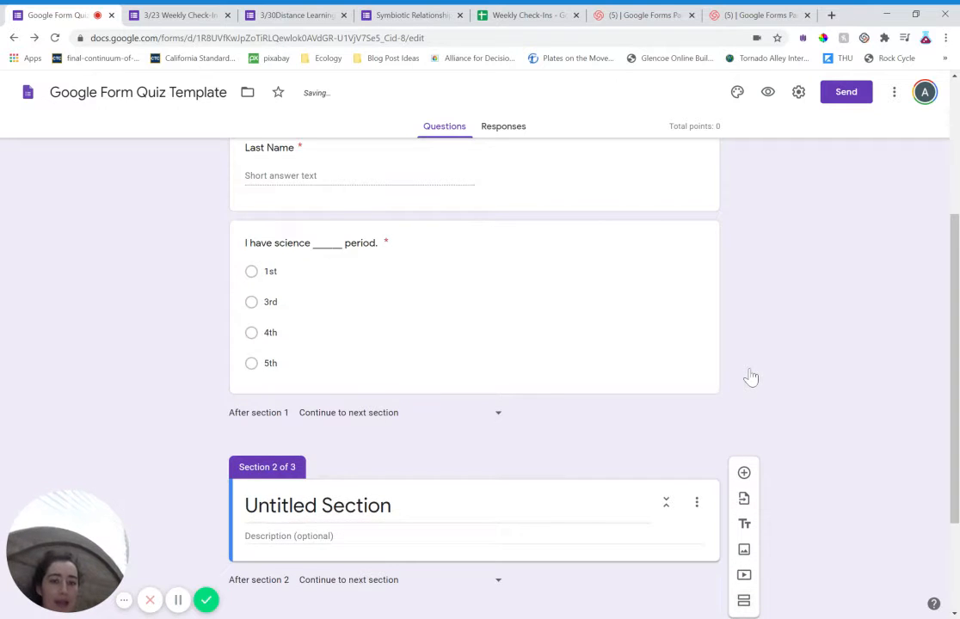
scroll(707, 527, down, 1)
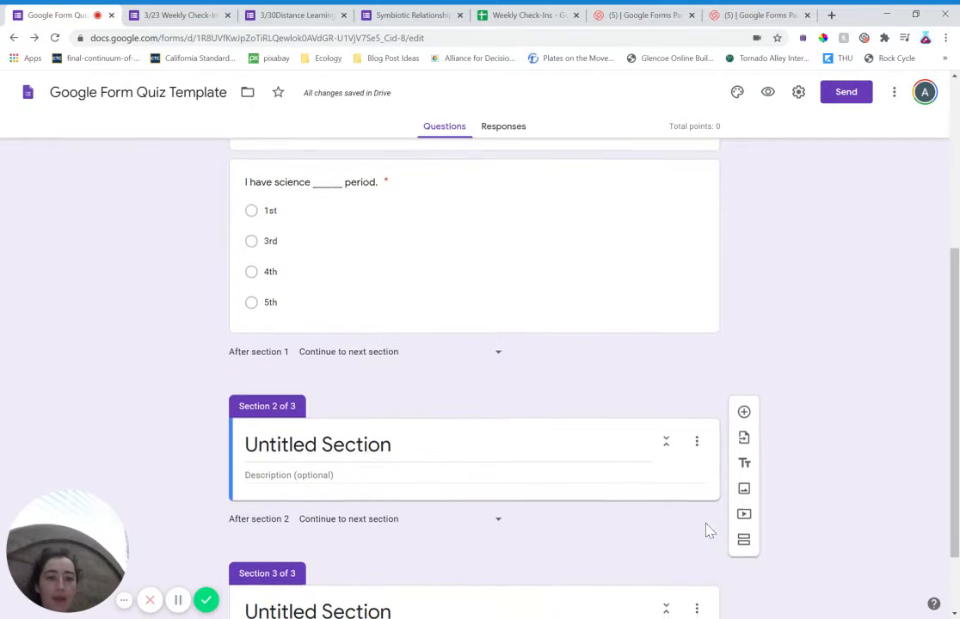
click(697, 441)
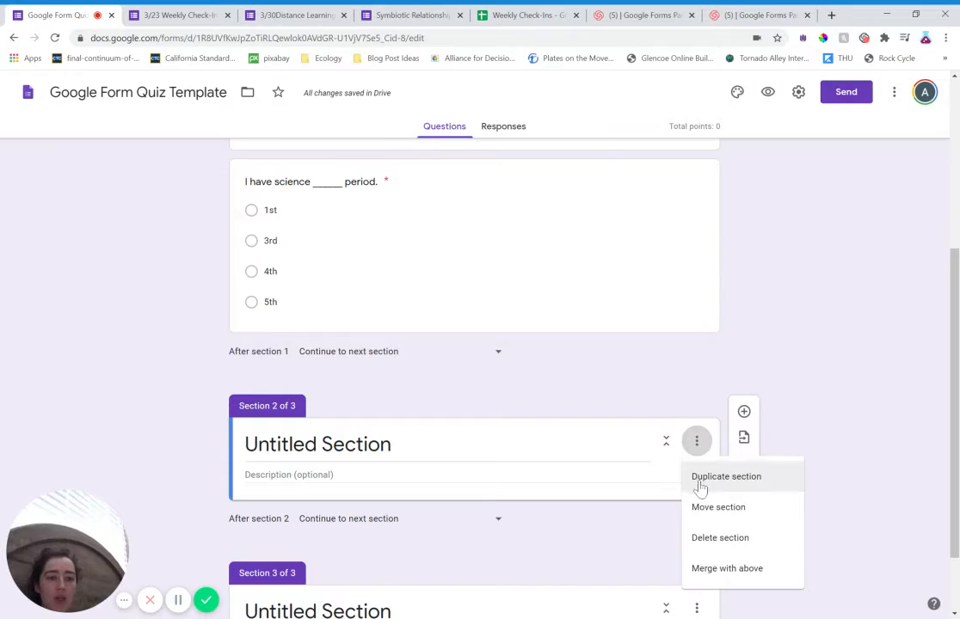
click(705, 542)
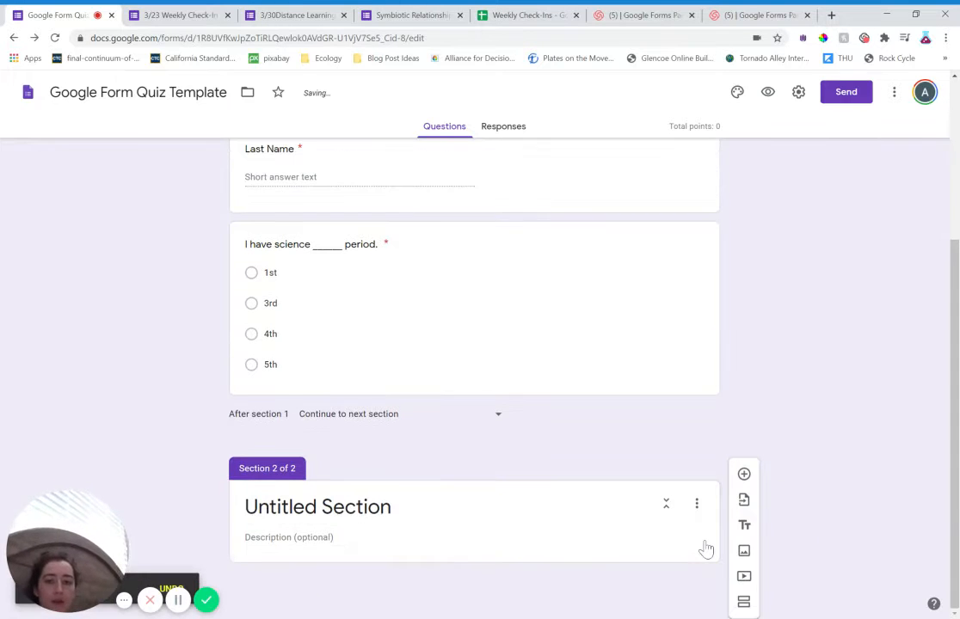
- Limit the quiz template to 1 response, check its quiz options, and save the form settings
scroll(509, 365, up, 3)
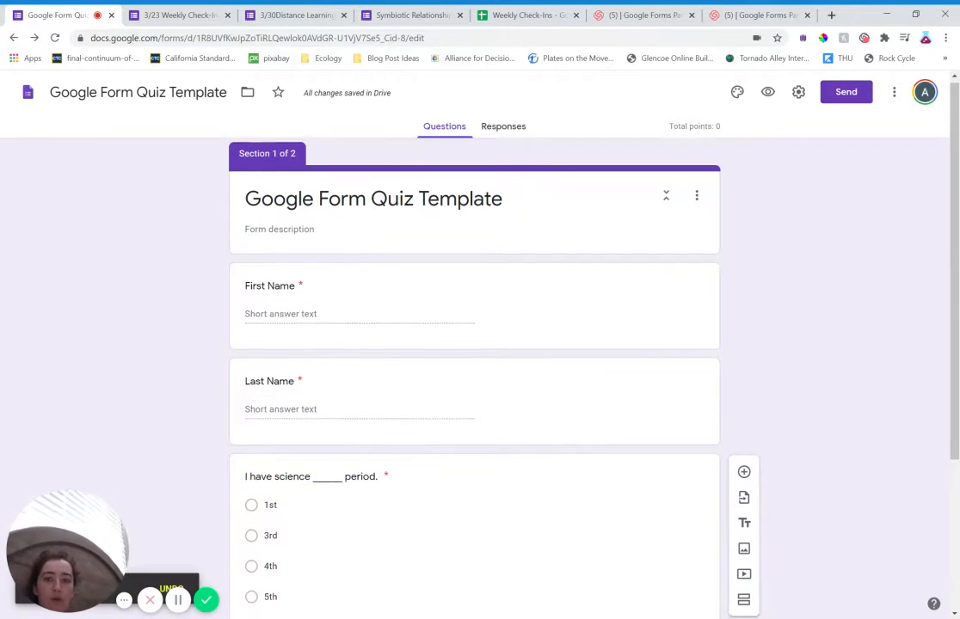
scroll(475, 361, down, 1)
scroll(475, 361, down, 2)
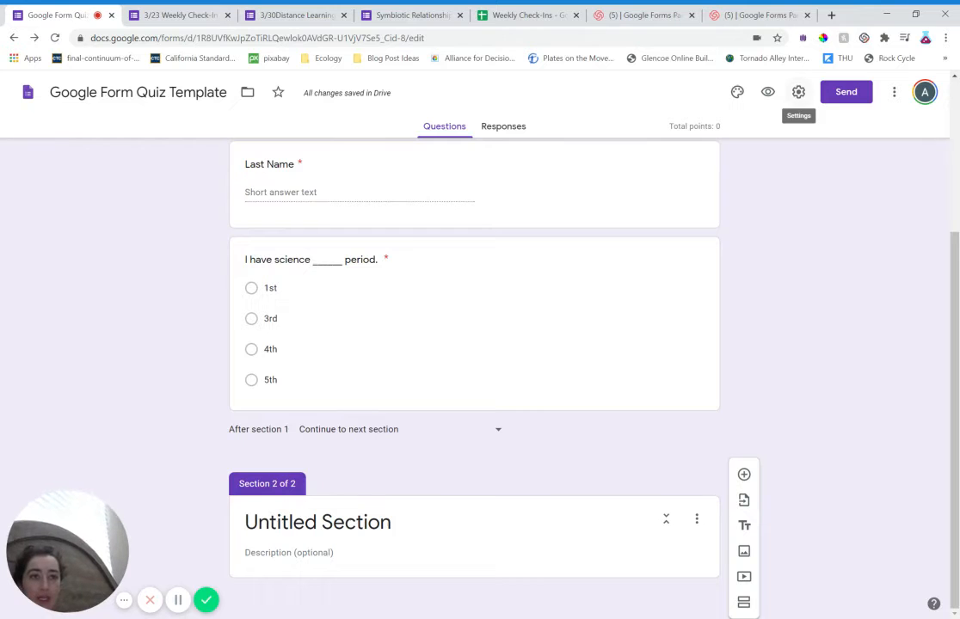
click(798, 92)
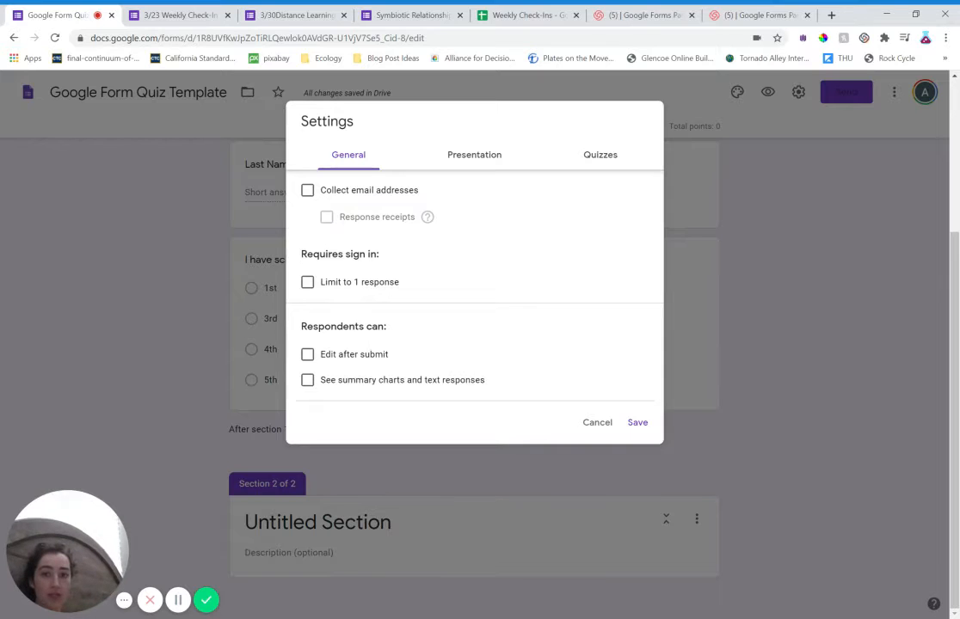
click(374, 290)
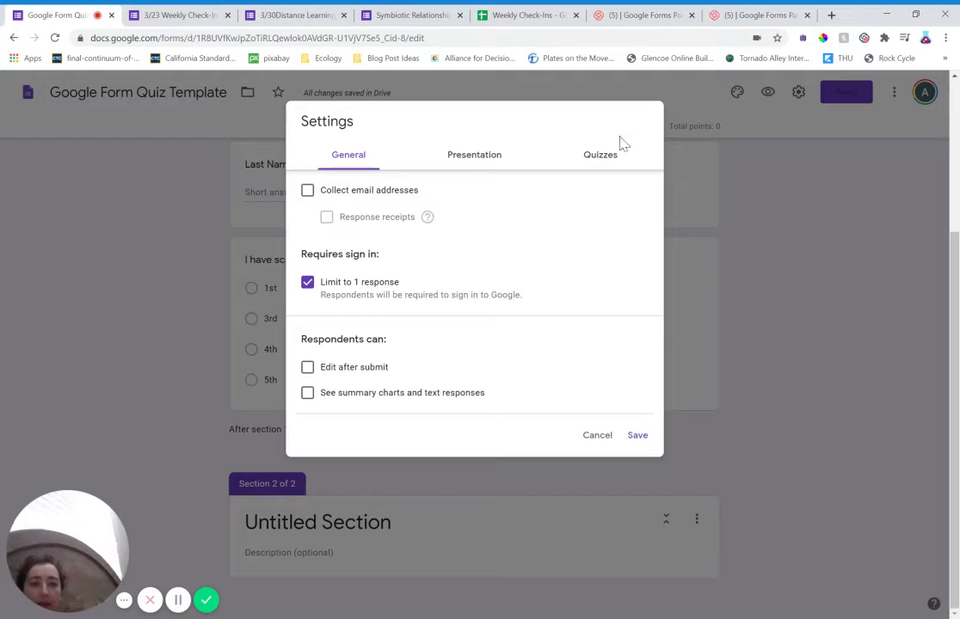
click(617, 163)
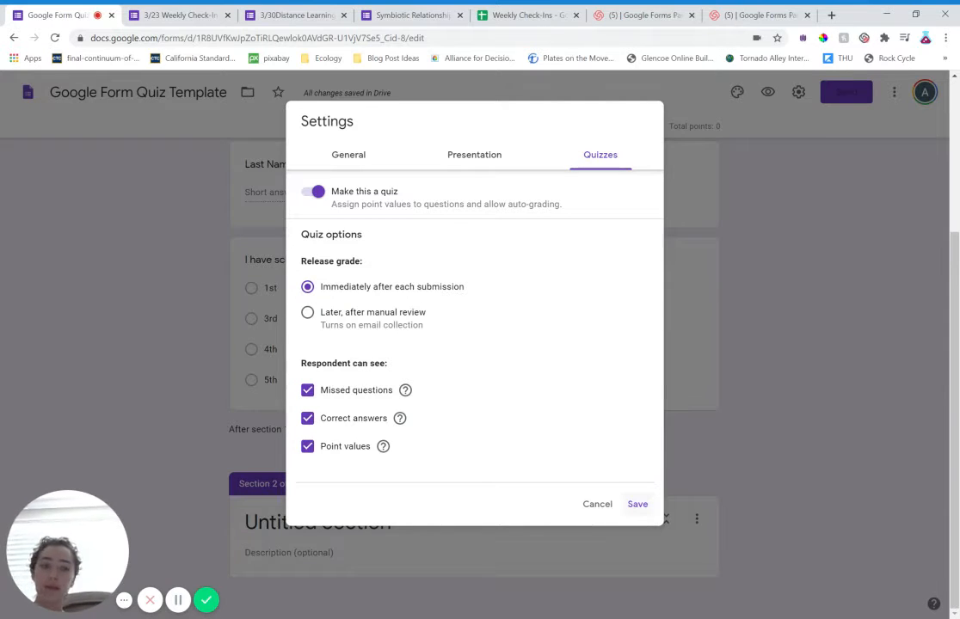
click(640, 506)
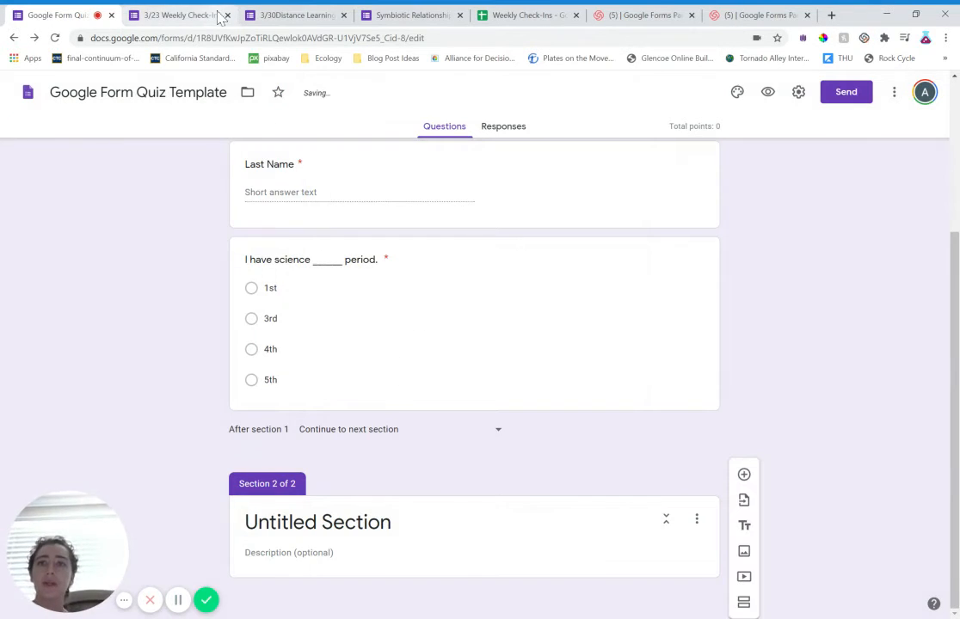
- Switch to the 3/23 Weekly Check-In form and review its name, class period and Shelter in Place questions
click(181, 15)
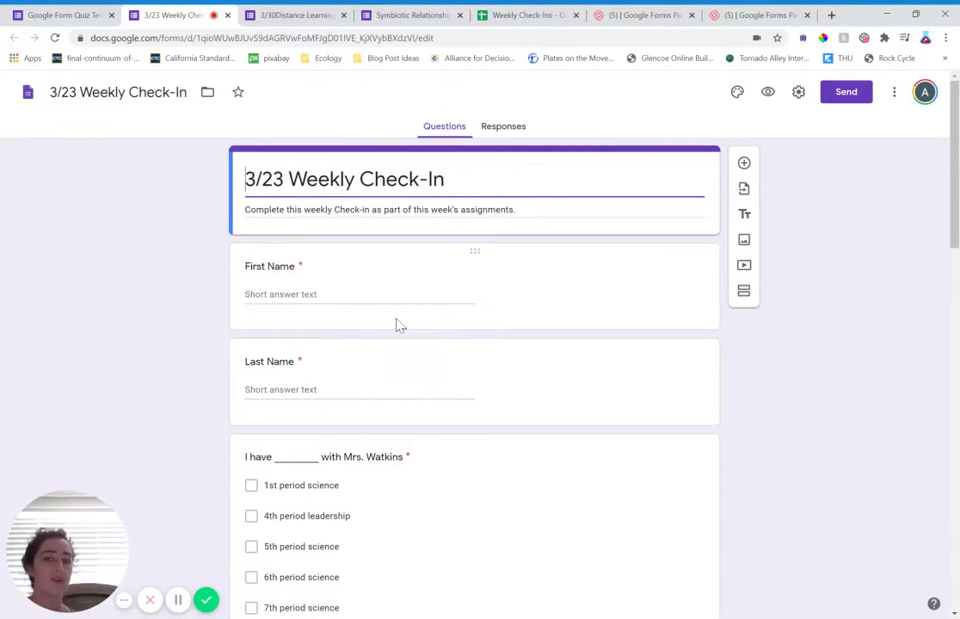
scroll(413, 370, down, 1)
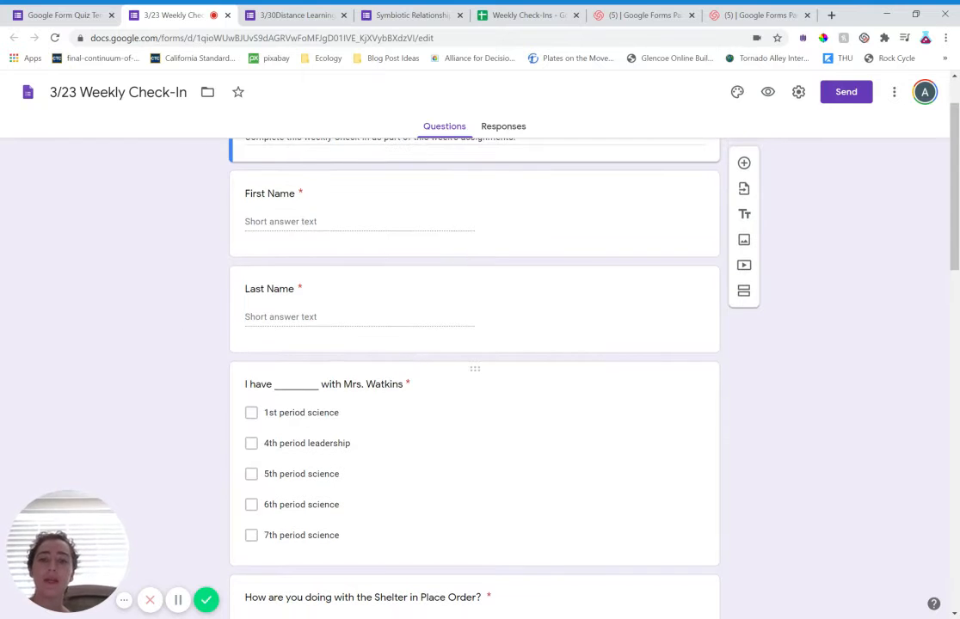
scroll(475, 464, up, 1)
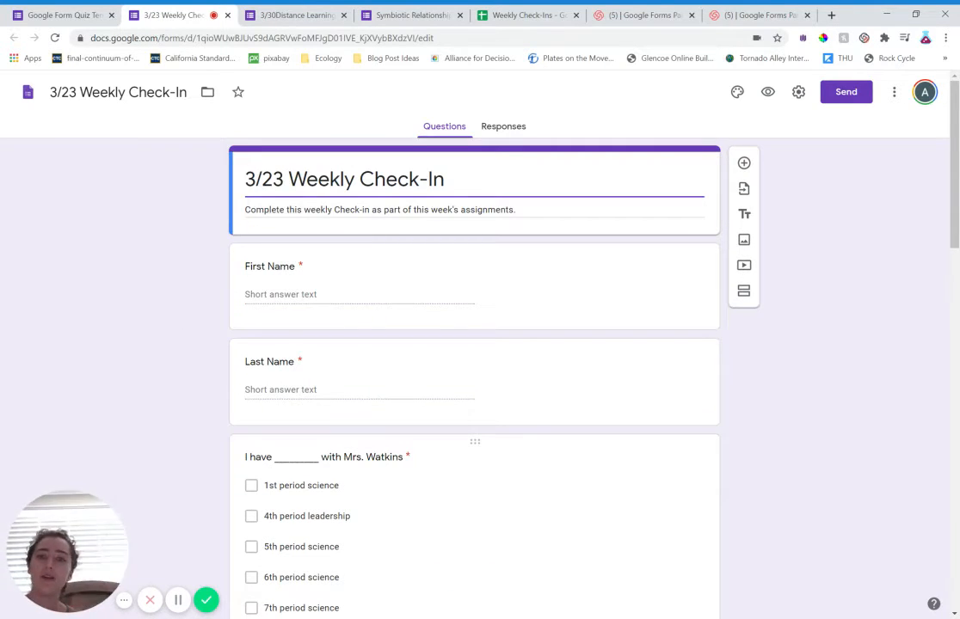
scroll(474, 378, down, 6)
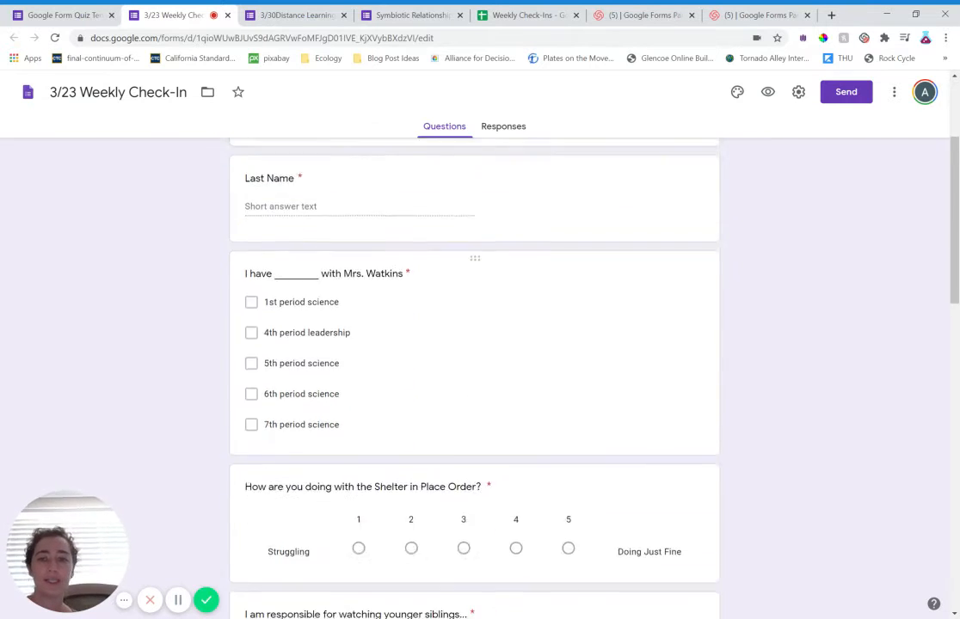
scroll(475, 379, up, 6)
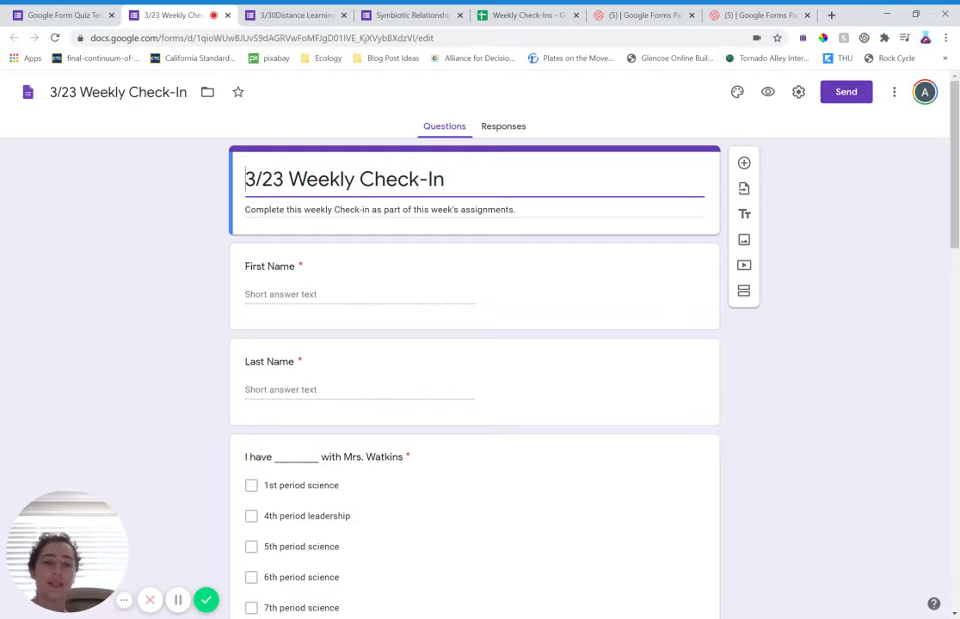
- View the 3/23 Weekly Check-In form's responses in its linked Google Sheets spreadsheet
click(505, 127)
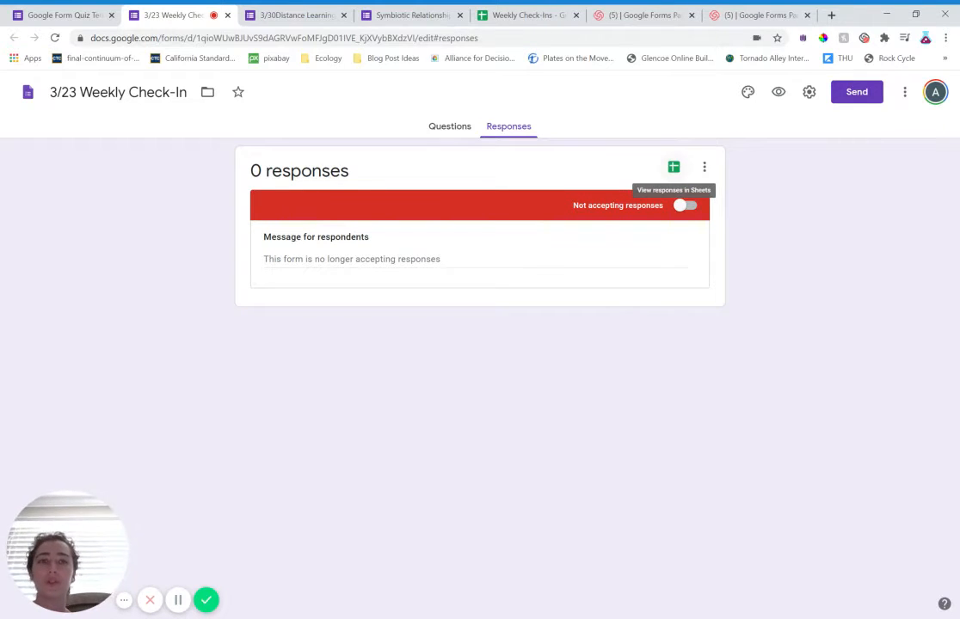
click(674, 167)
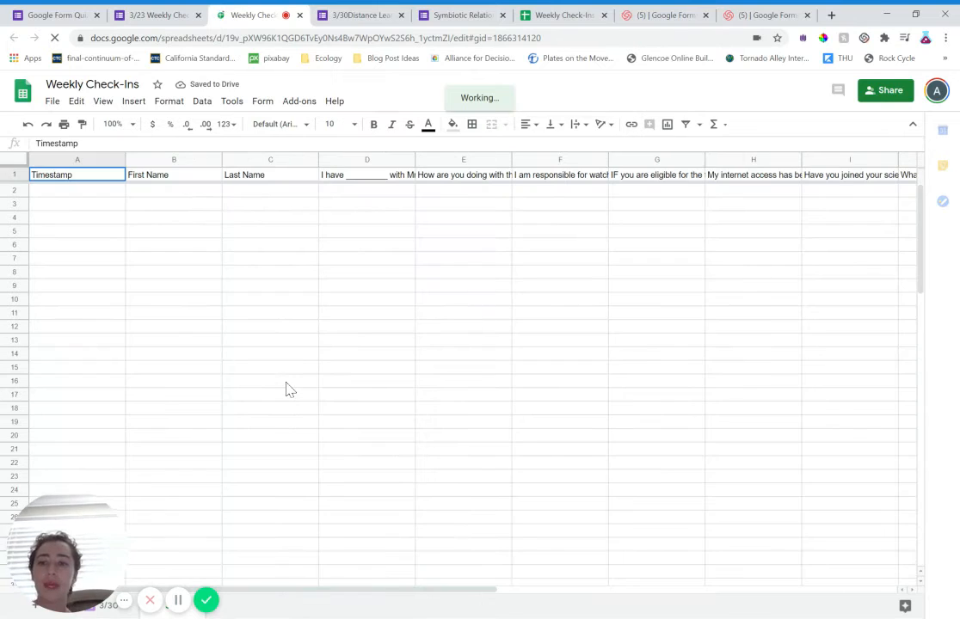
scroll(285, 387, down, 1)
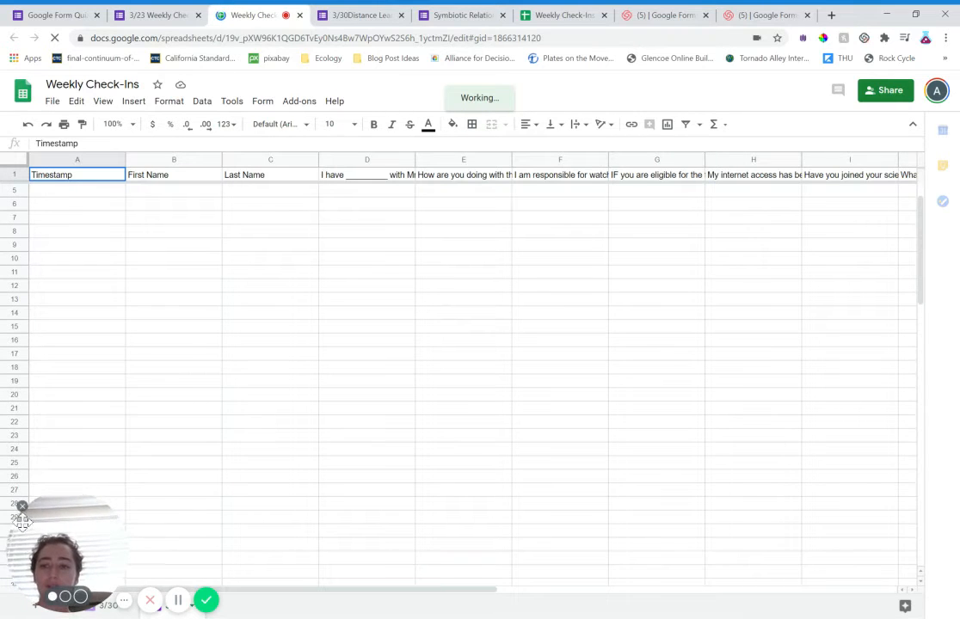
- Rename the 3/23 response sheet in the Weekly Check-Ins spreadsheet as "3/23 Check-in"
click(22, 507)
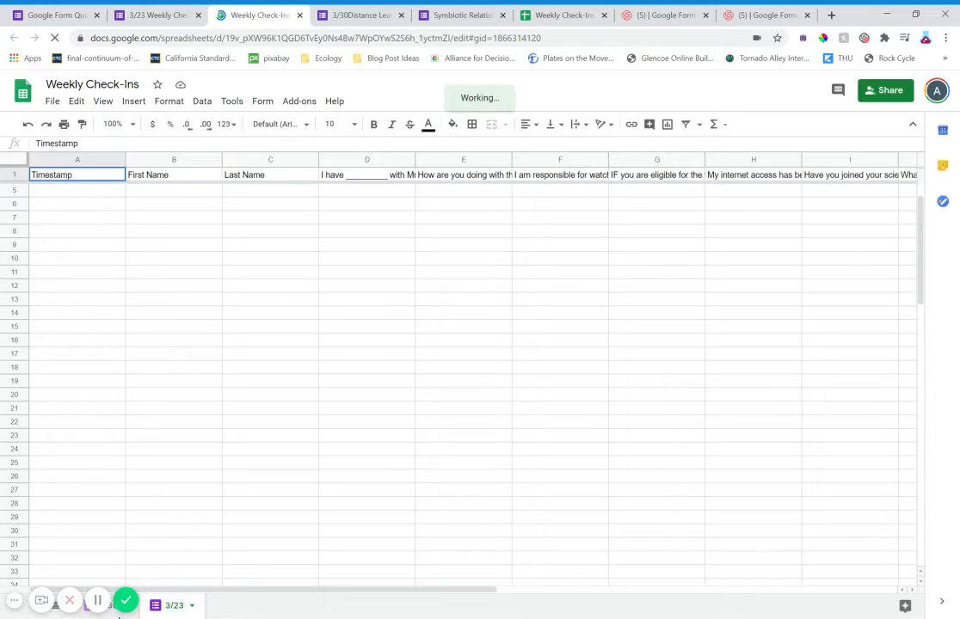
double_click(177, 606)
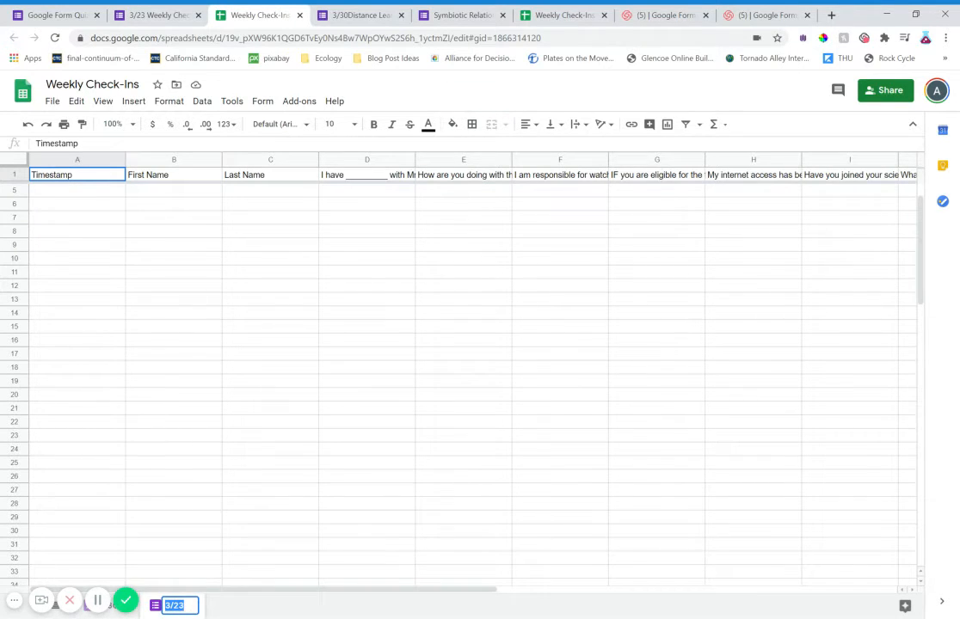
text(3/23 Check-IN)
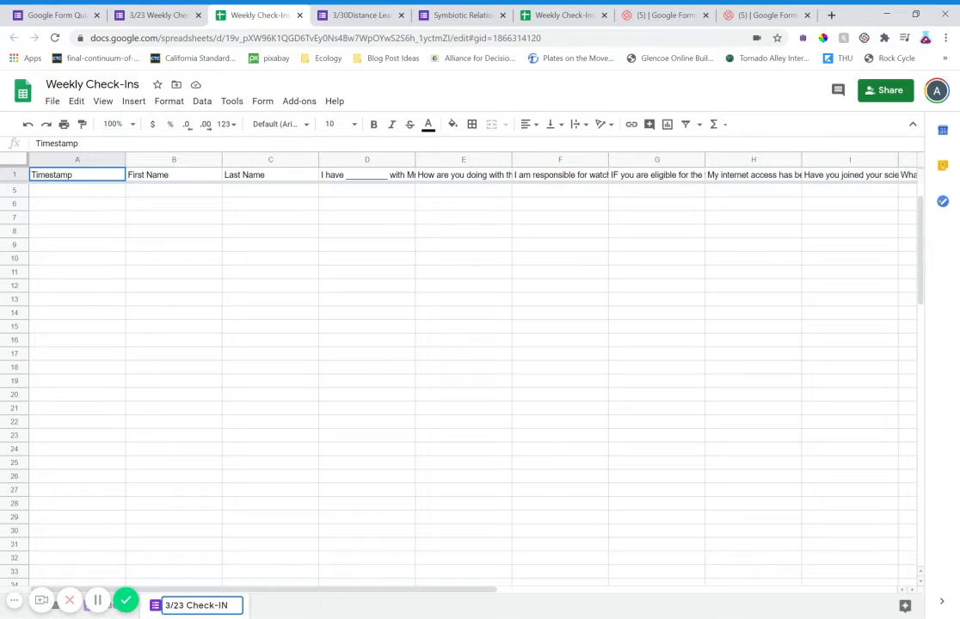
key(BackSpace)
text(n)
click(230, 560)
- Return to the 3/23 Weekly Check-In form's questions and bring up the 3/30 Distance Learning Weekly Check-In form's responses
click(188, 13)
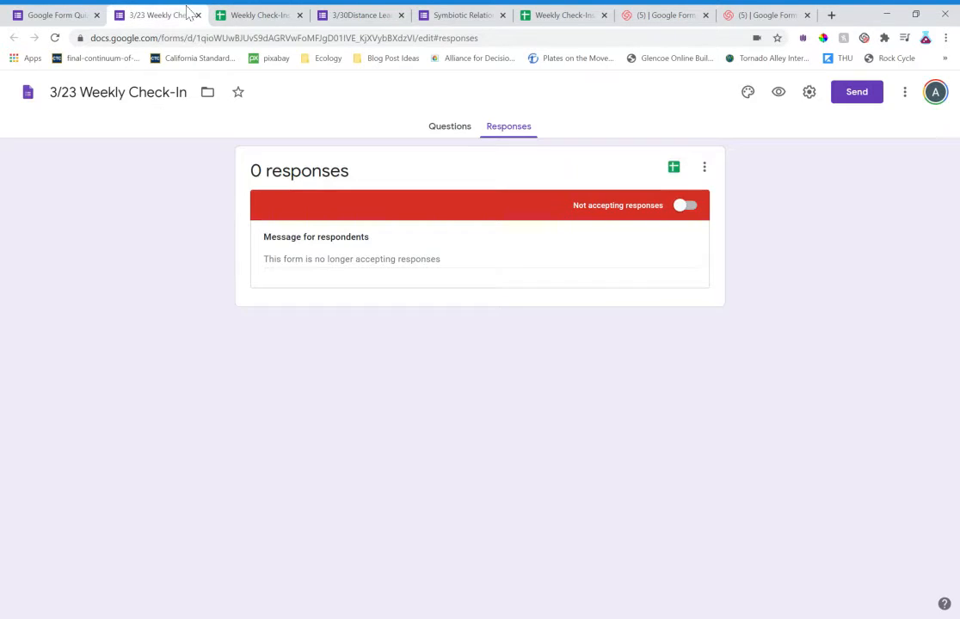
click(449, 127)
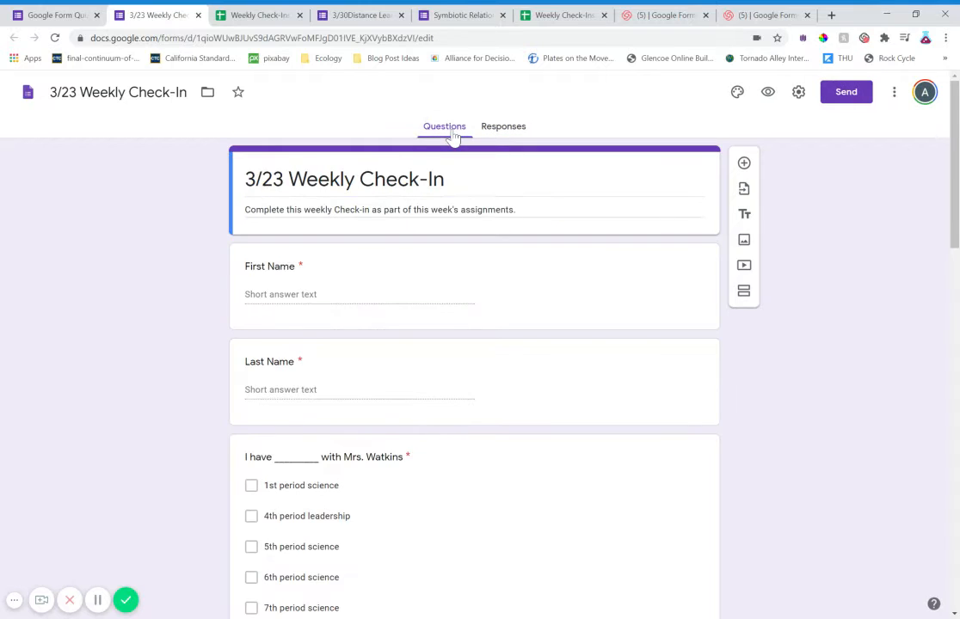
click(366, 16)
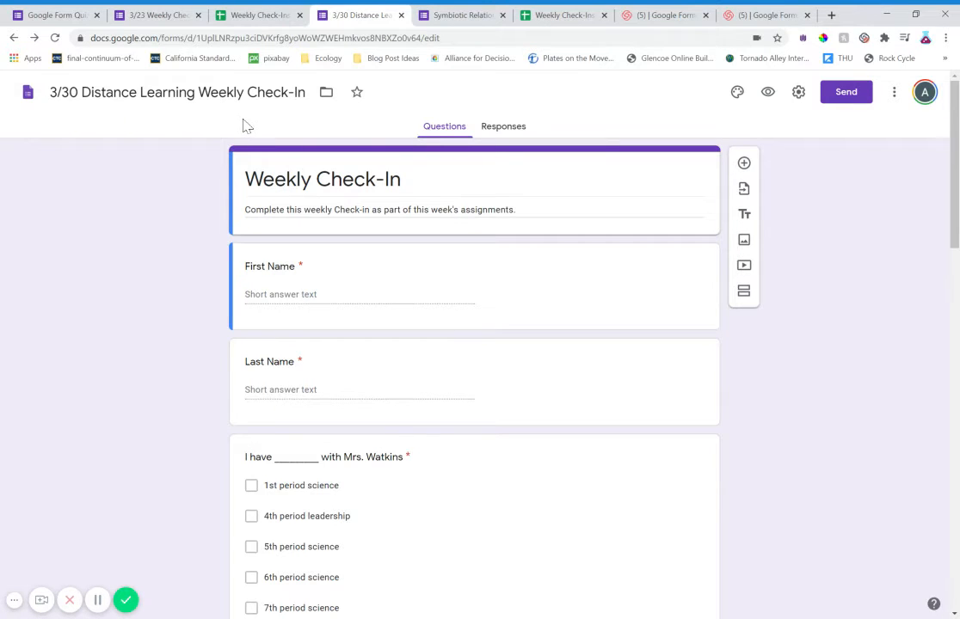
click(519, 132)
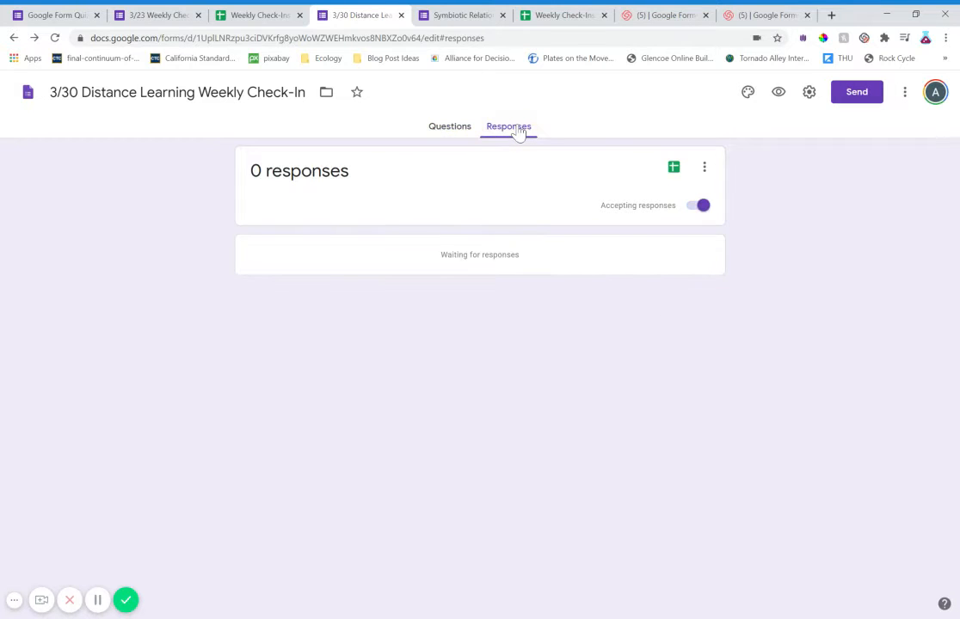
- Link the 3/30 Distance Learning Weekly Check-In form's responses to the existing Weekly Check-Ins spreadsheet
click(675, 173)
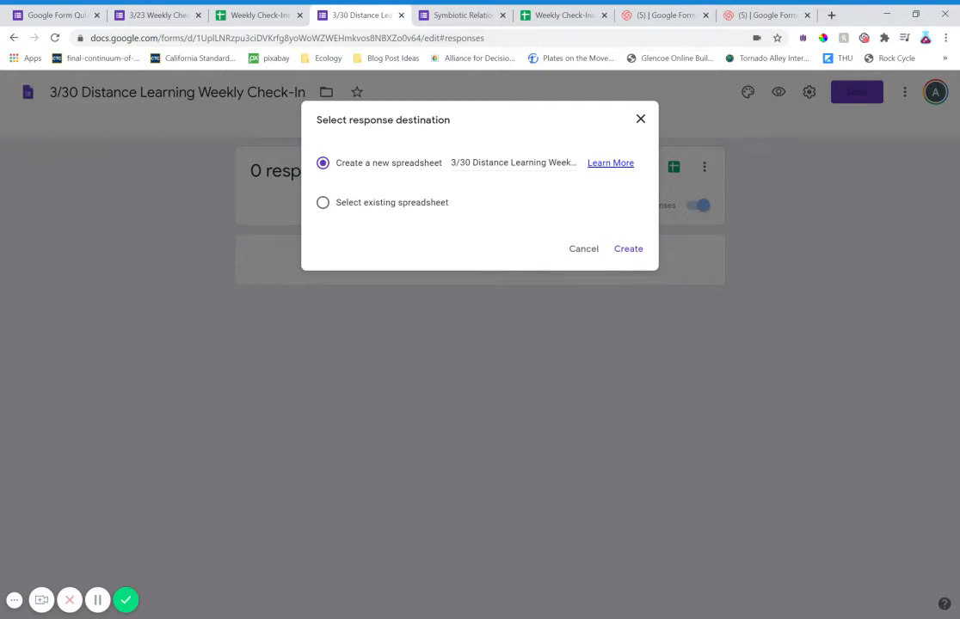
click(416, 211)
click(630, 251)
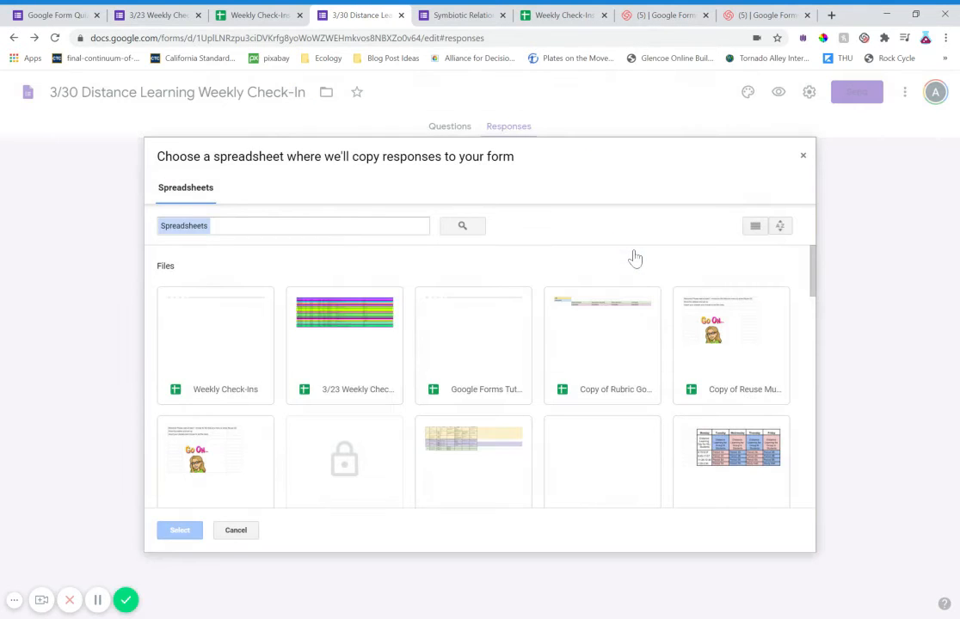
click(241, 379)
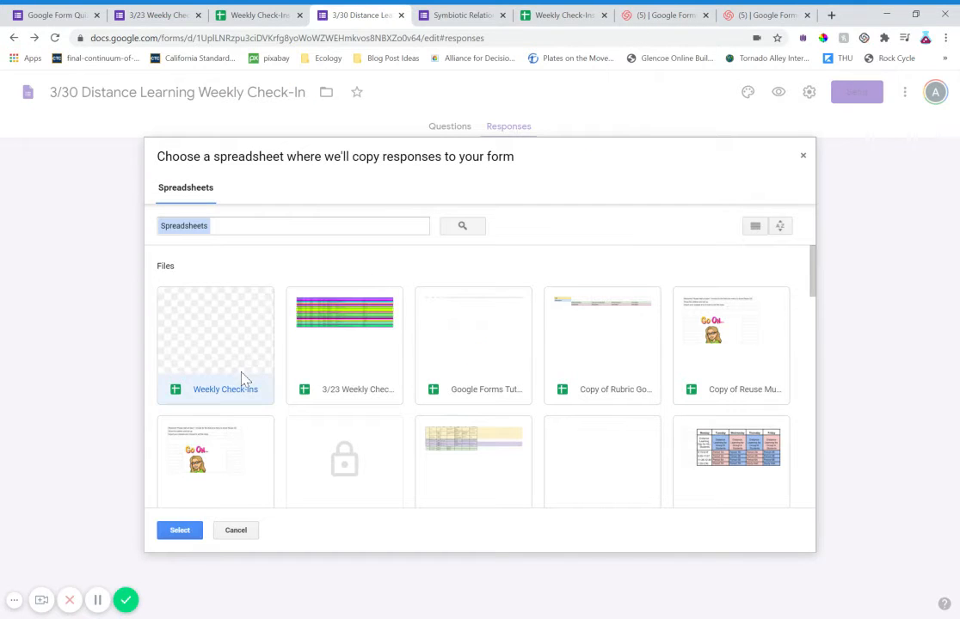
click(185, 531)
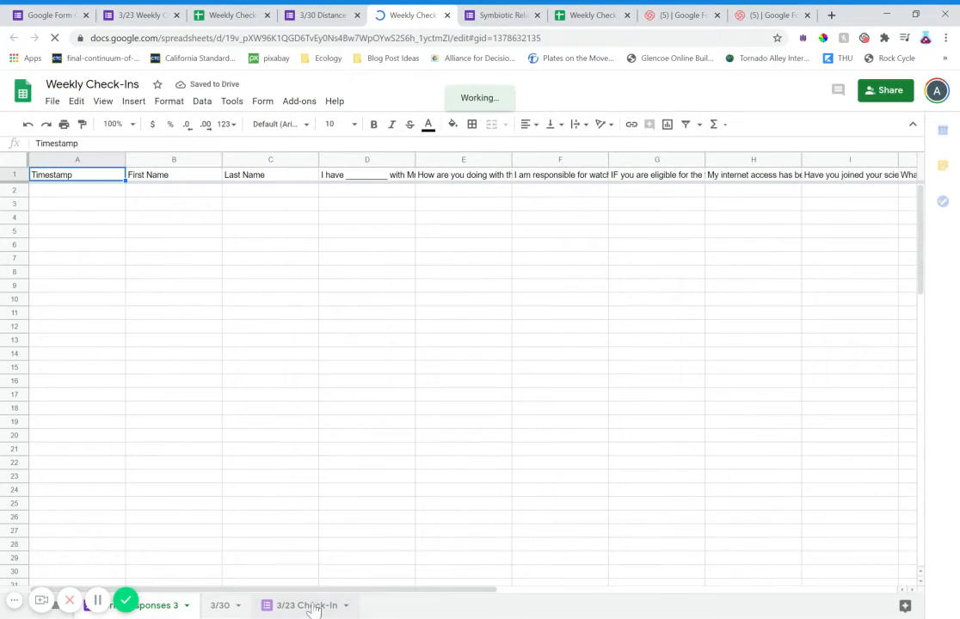
- Compare the newly linked response sheet with the 3/23 Check-in sheet and rename the new one as "3/30 Check-In"
click(307, 607)
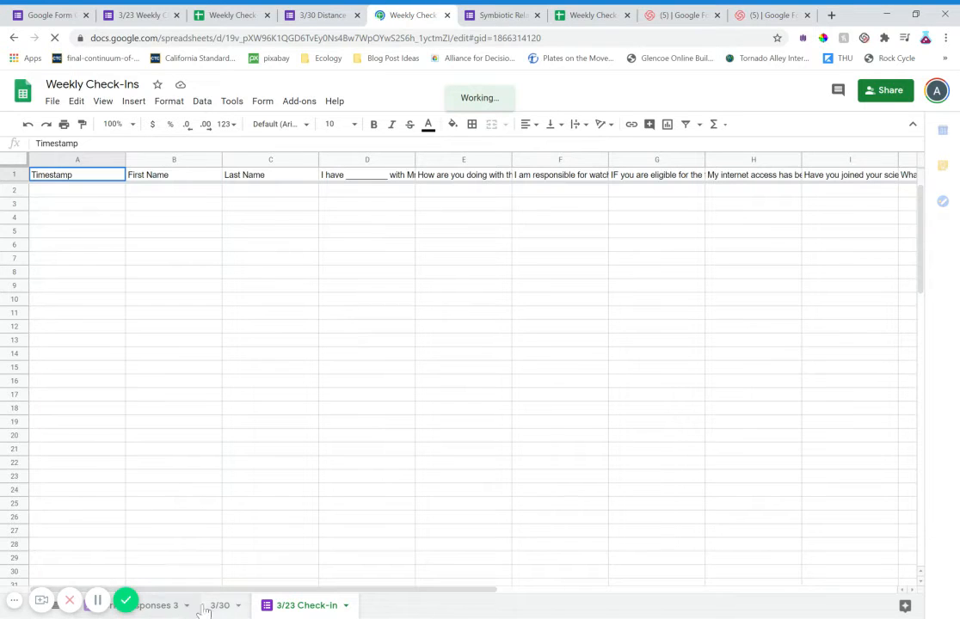
click(162, 607)
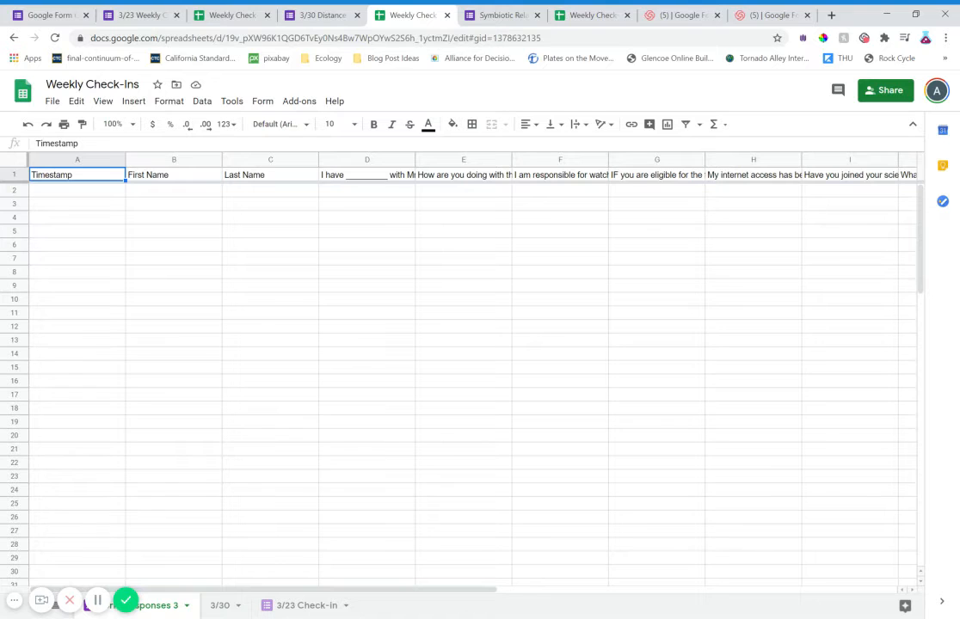
double_click(162, 608)
text(3/30 Check-i)
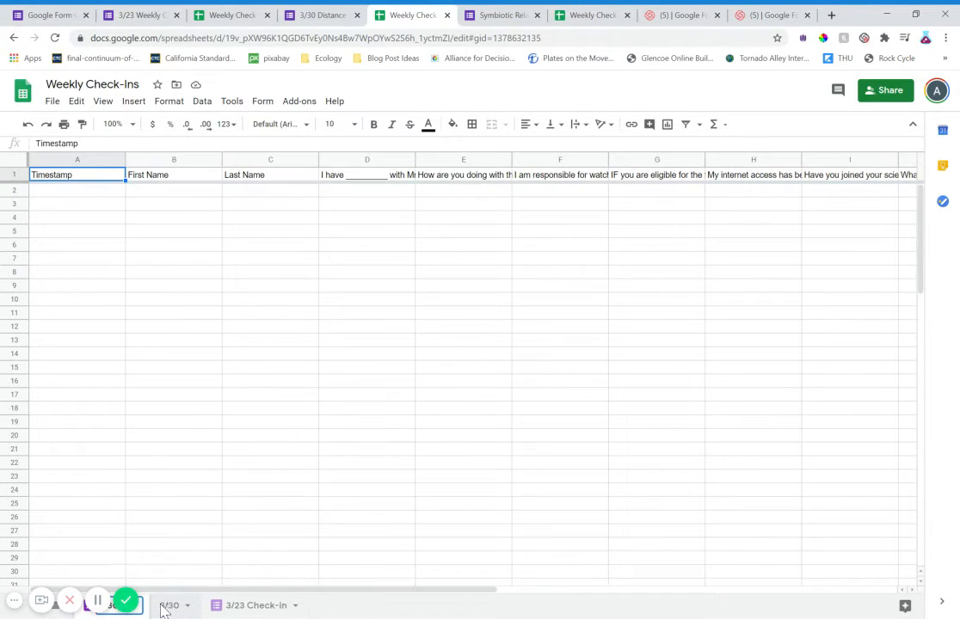
text(n)
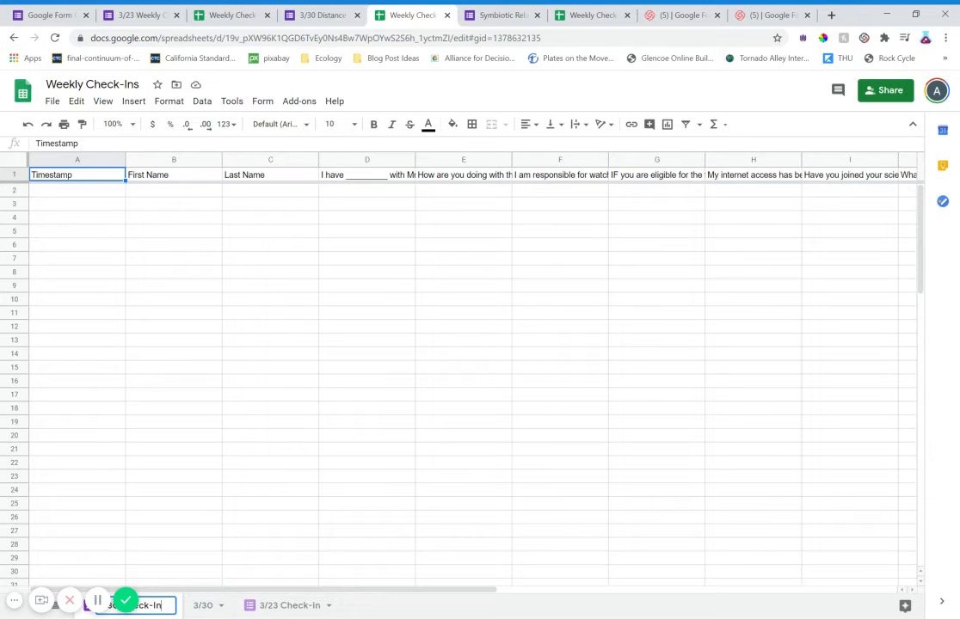
click(211, 585)
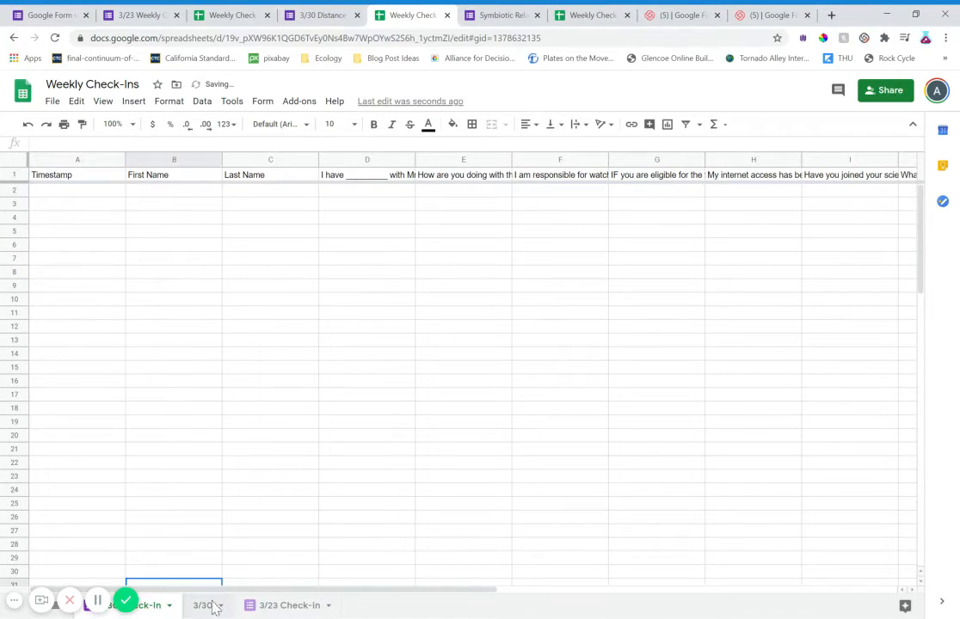
- Check the 3/23 Check-in and 3/30 Check-In sheets, and close the two extra browser copies of the Weekly Check-Ins spreadsheet
click(284, 608)
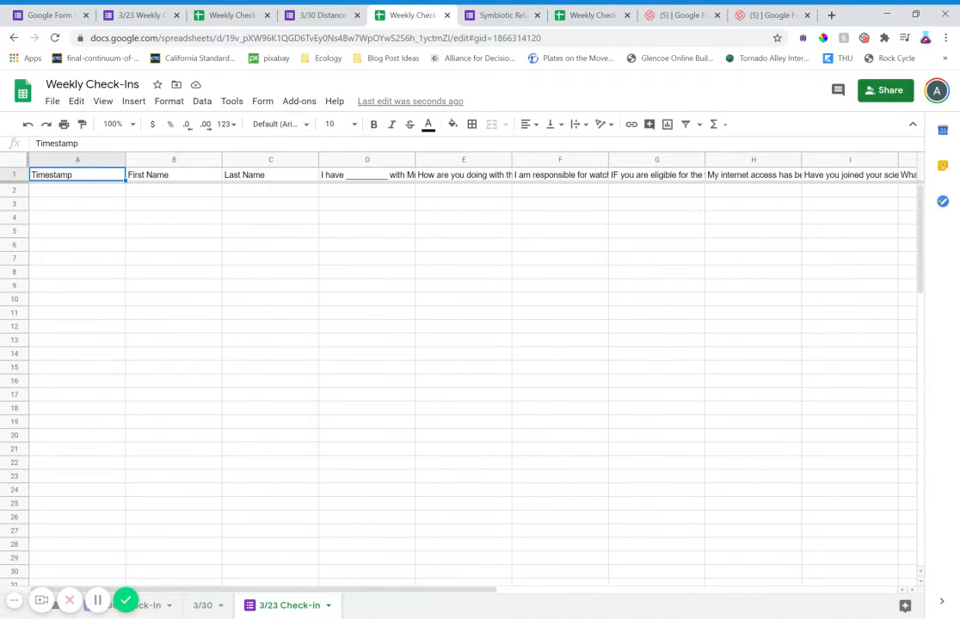
click(140, 608)
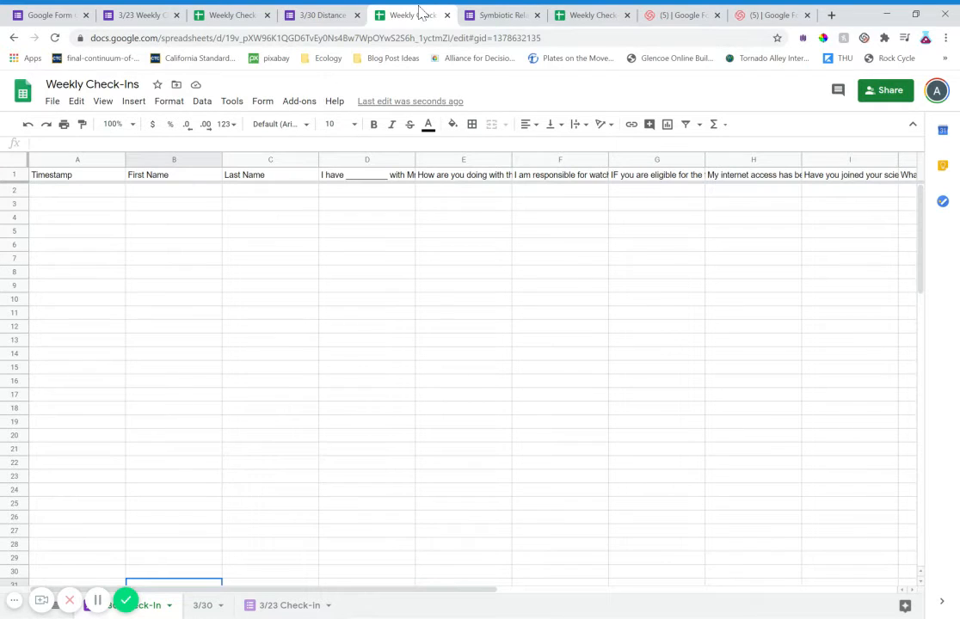
click(446, 14)
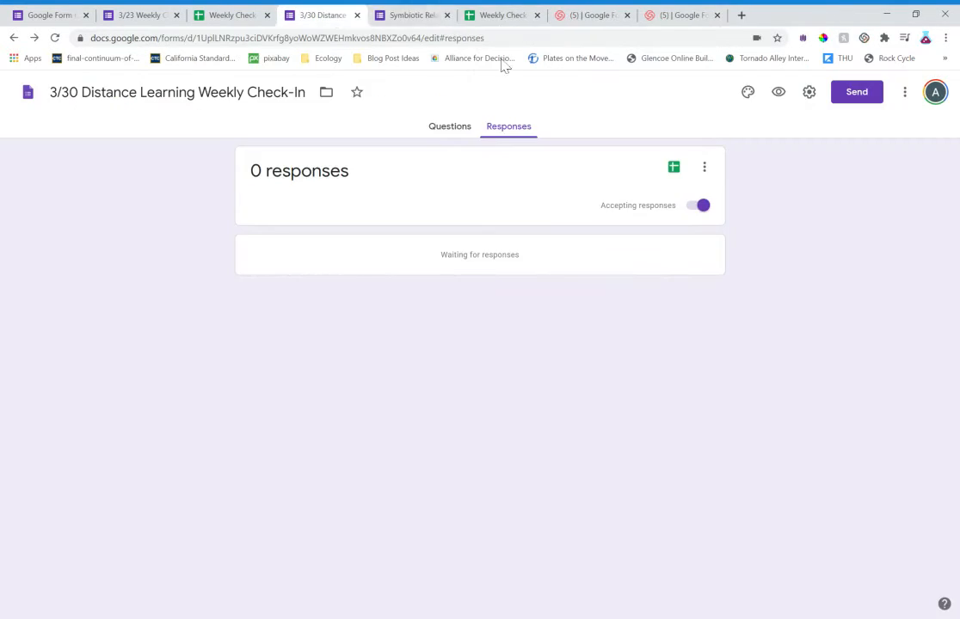
click(537, 14)
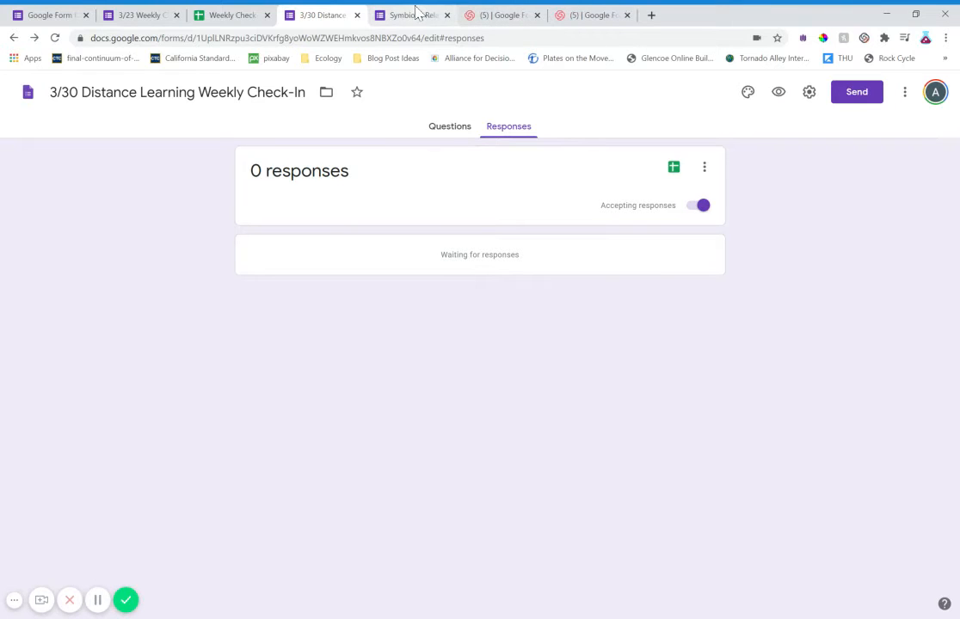
- Switch to the Symbiotic Relationships Practice form and review its name and period questions and the Practice Questions section heading
click(416, 12)
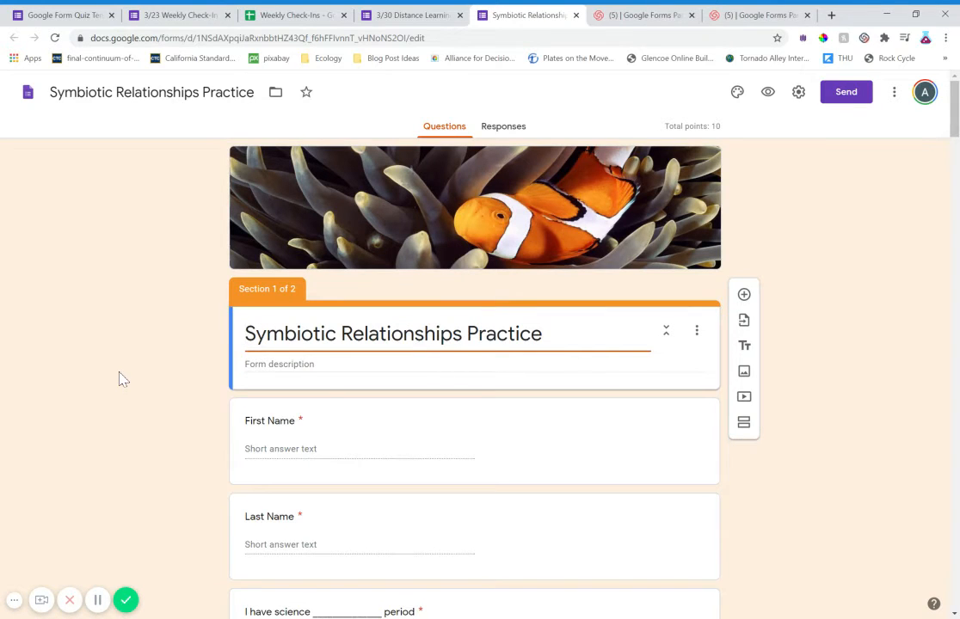
scroll(202, 356, down, 1)
scroll(201, 355, down, 1)
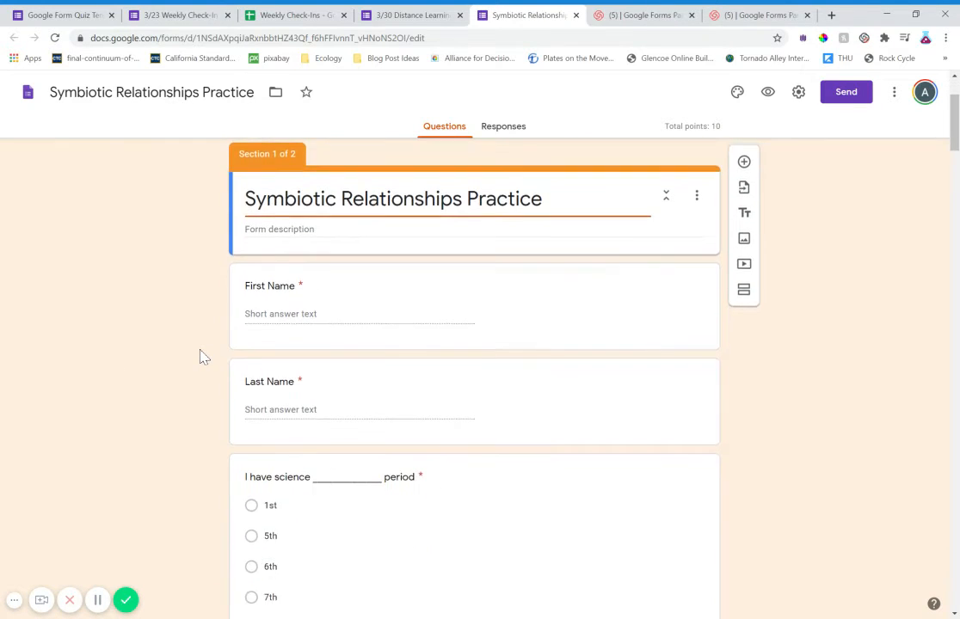
scroll(399, 373, down, 3)
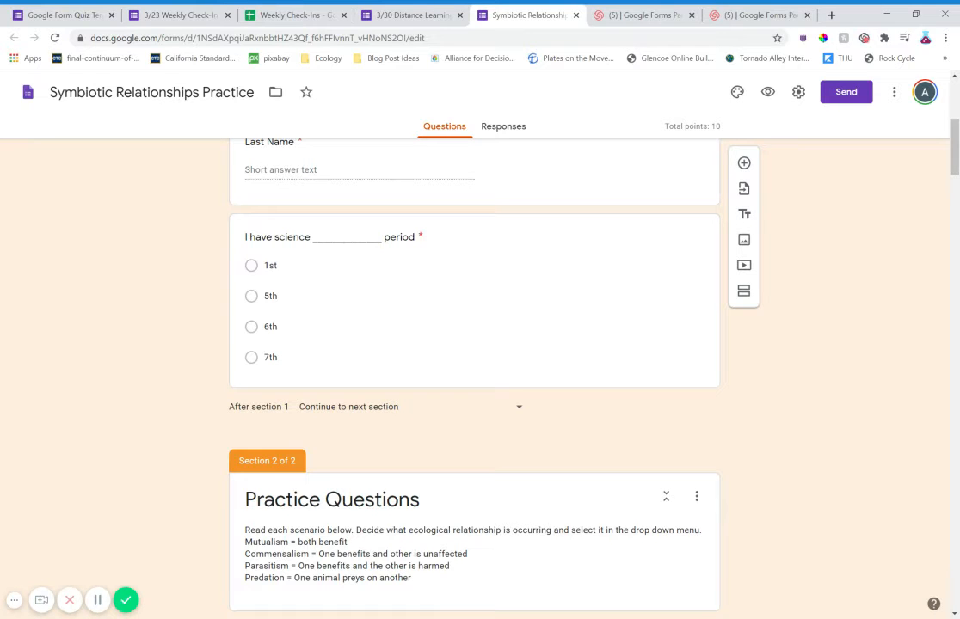
scroll(473, 344, up, 4)
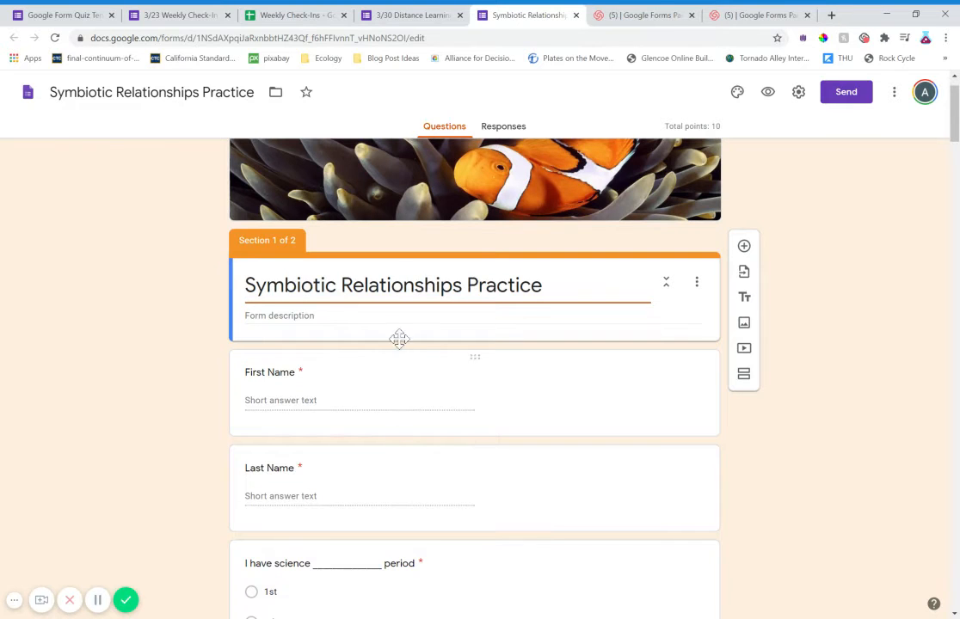
- Check the Symbiotic Relationships Practice form's general and quiz settings and save them as they are
click(799, 94)
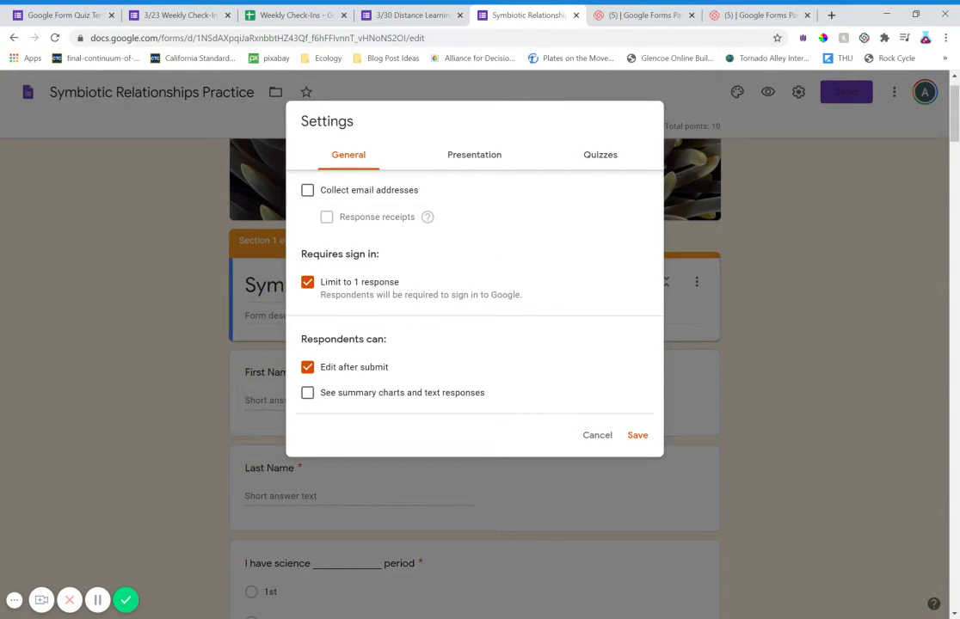
click(589, 166)
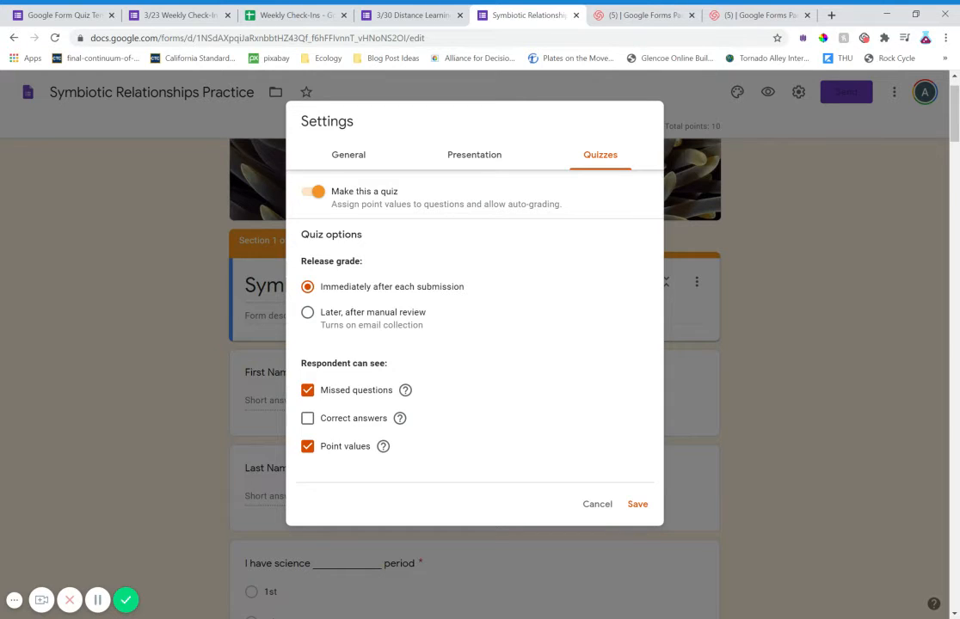
click(637, 505)
- Examine the tangle web spider dropdown question in the Practice Questions section, including its image, answer options and answer key
scroll(759, 522, down, 7)
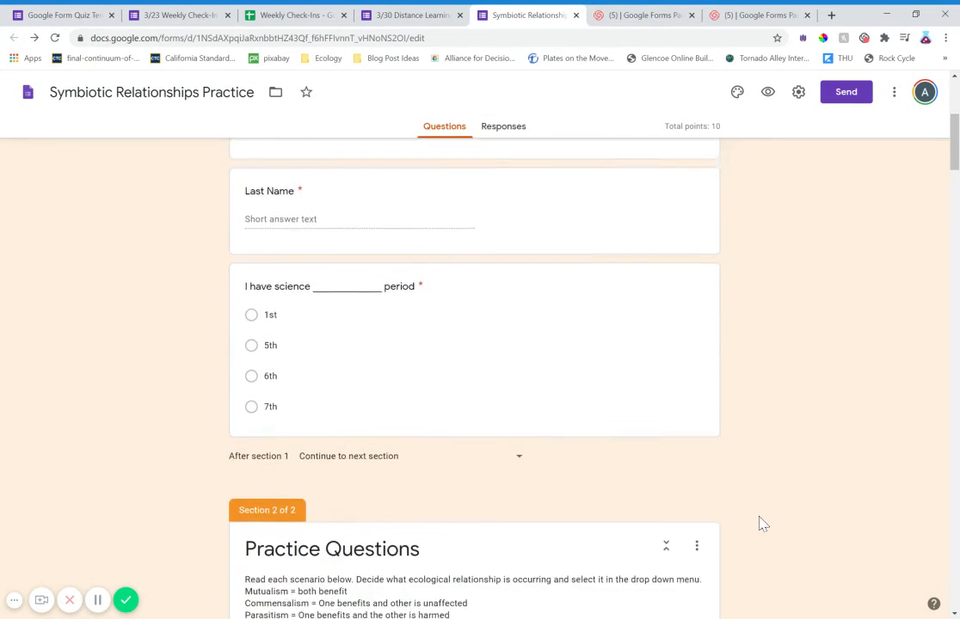
scroll(758, 522, down, 3)
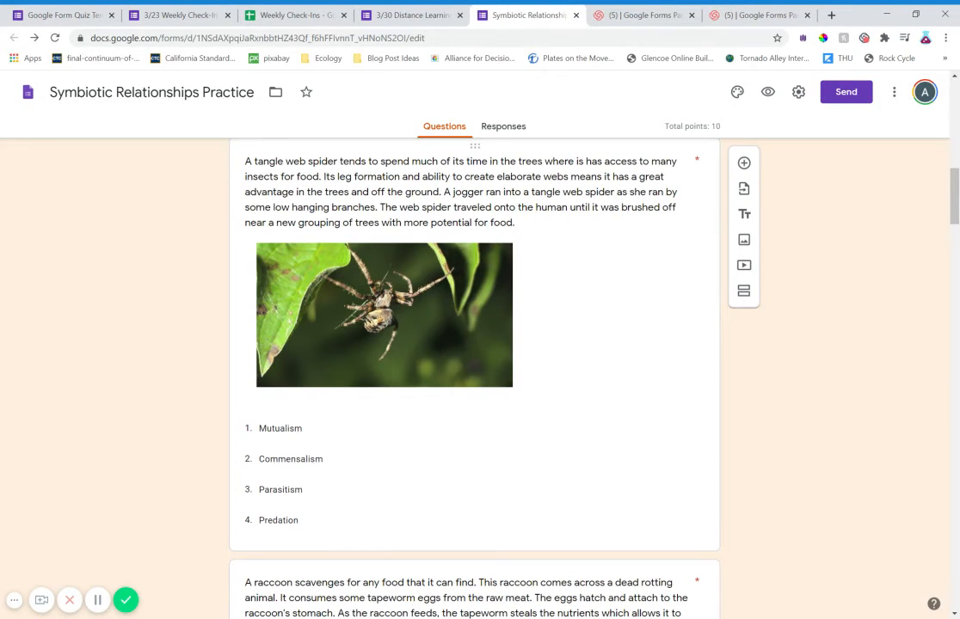
scroll(602, 326, up, 1)
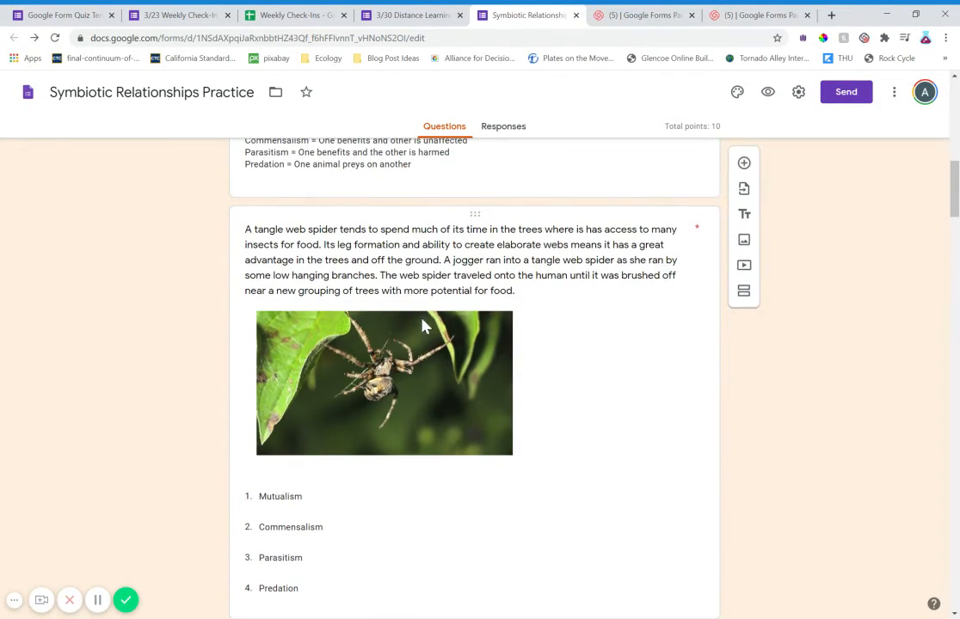
scroll(473, 344, down, 1)
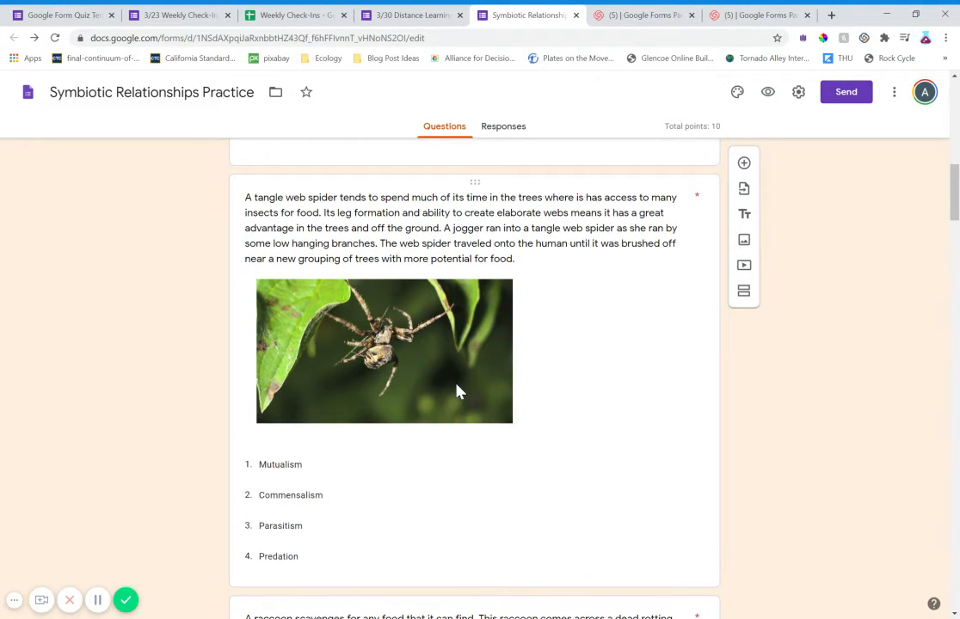
scroll(455, 392, down, 1)
click(679, 467)
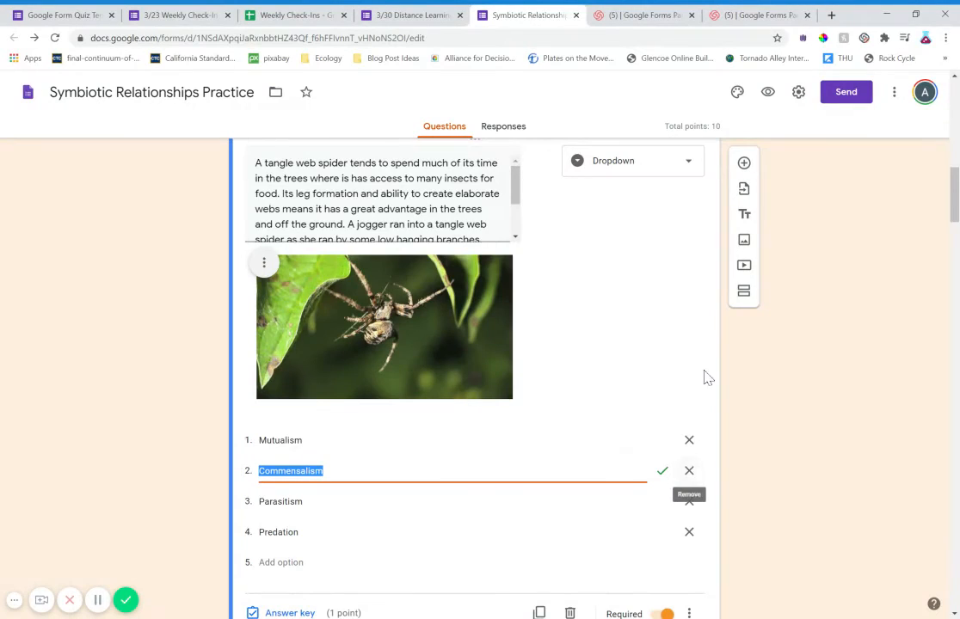
scroll(704, 377, down, 2)
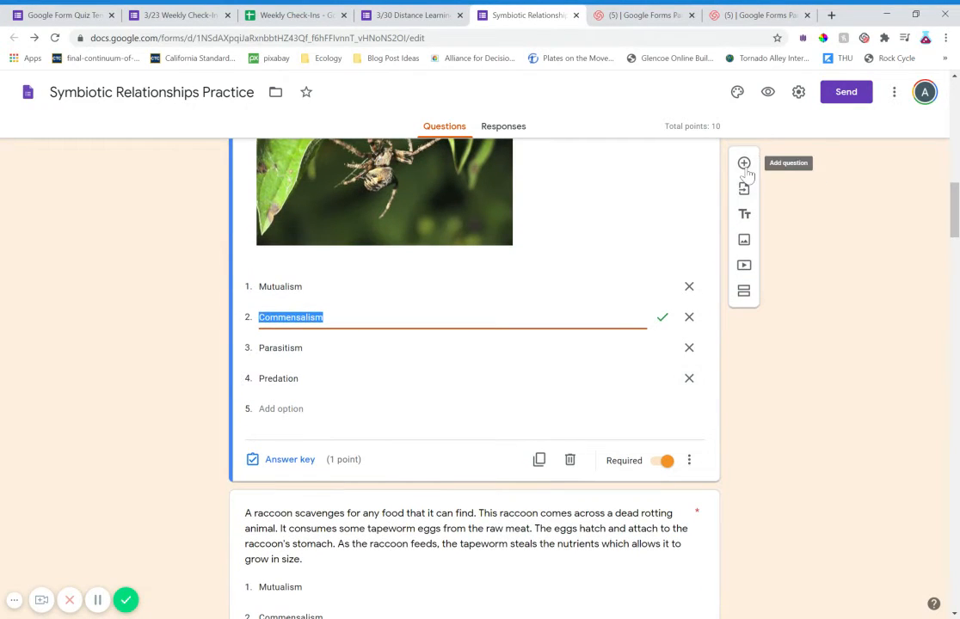
- Add a multiple-choice question below the tangle web spider question with the text "What is your favorite food?"
click(745, 165)
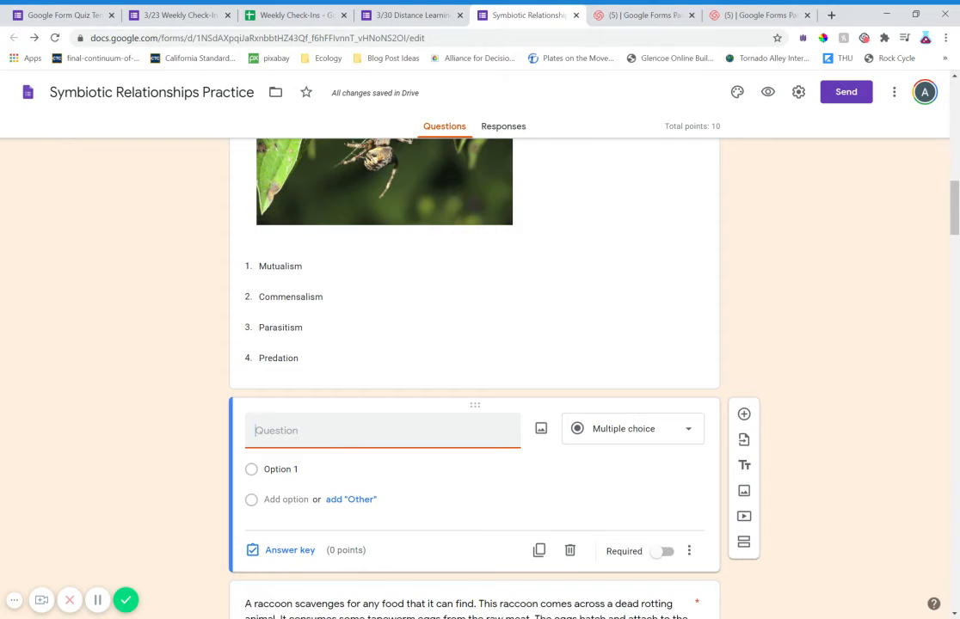
text(What is your favor)
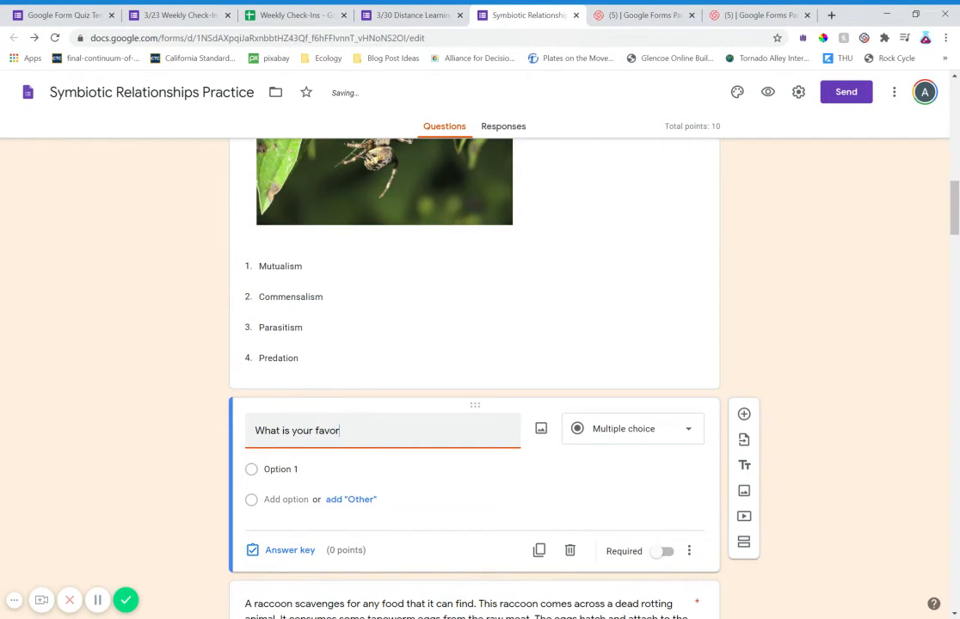
text(ite food?)
- Insert a pizza picture found through Google Image Search into the "What is your favorite food?" question
click(541, 440)
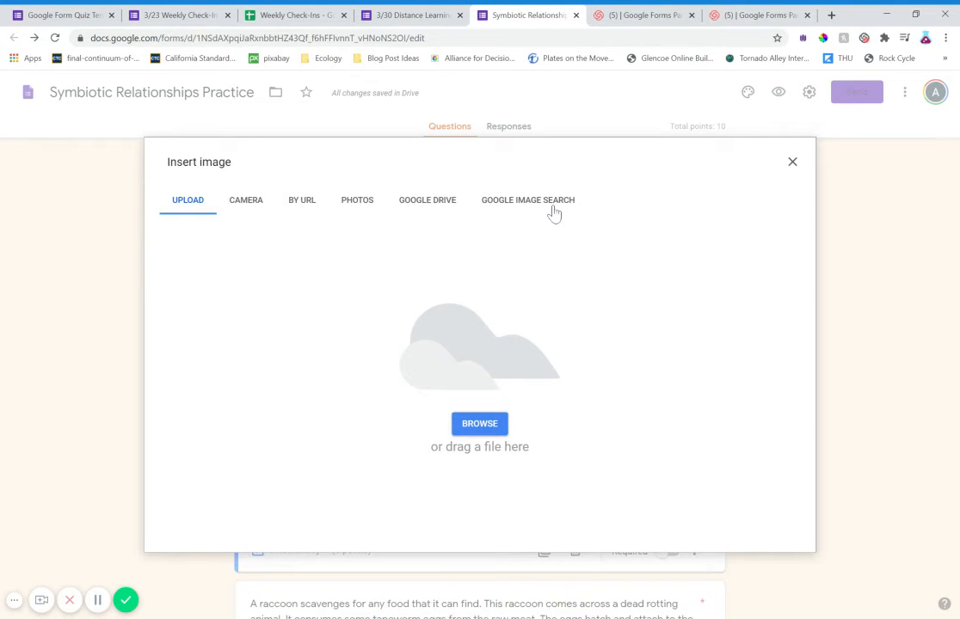
click(486, 197)
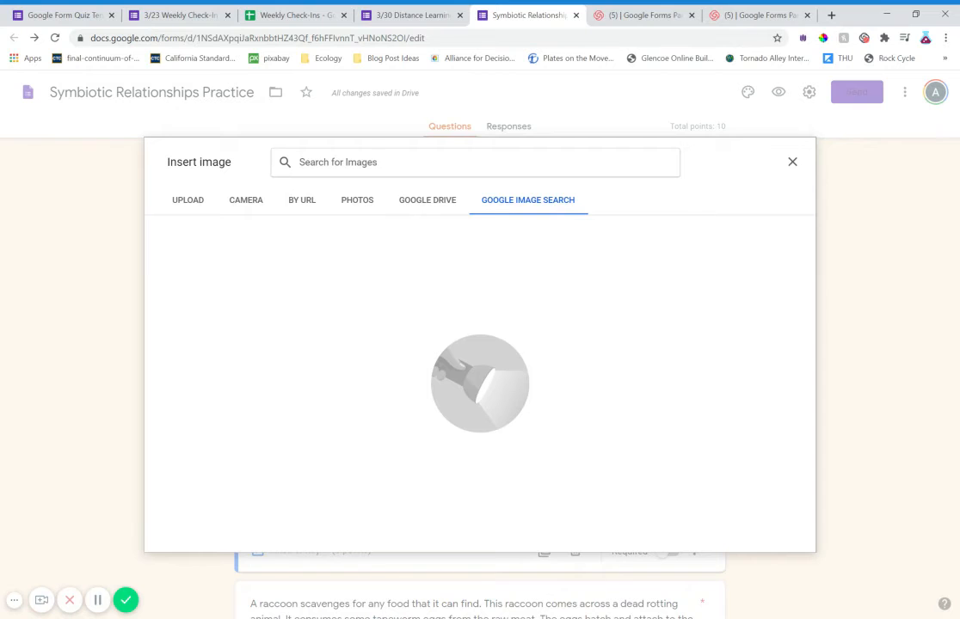
text(pizza)
key(Return)
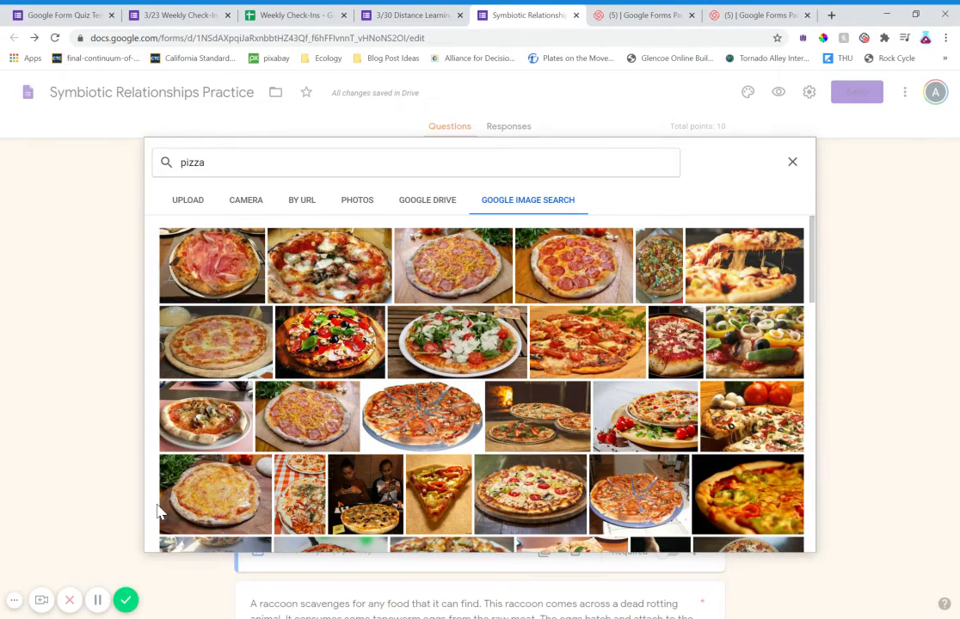
click(236, 508)
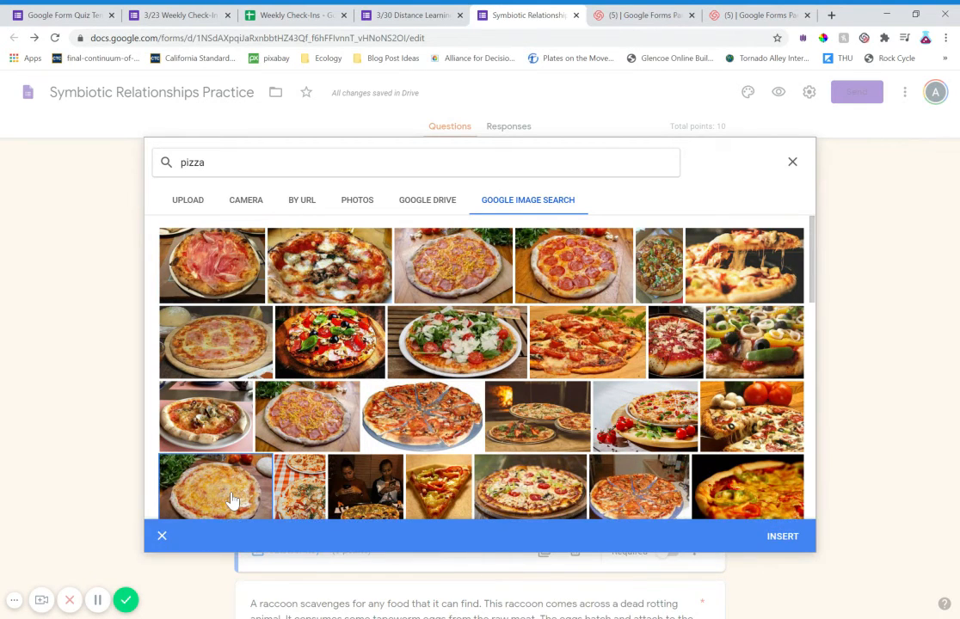
click(789, 547)
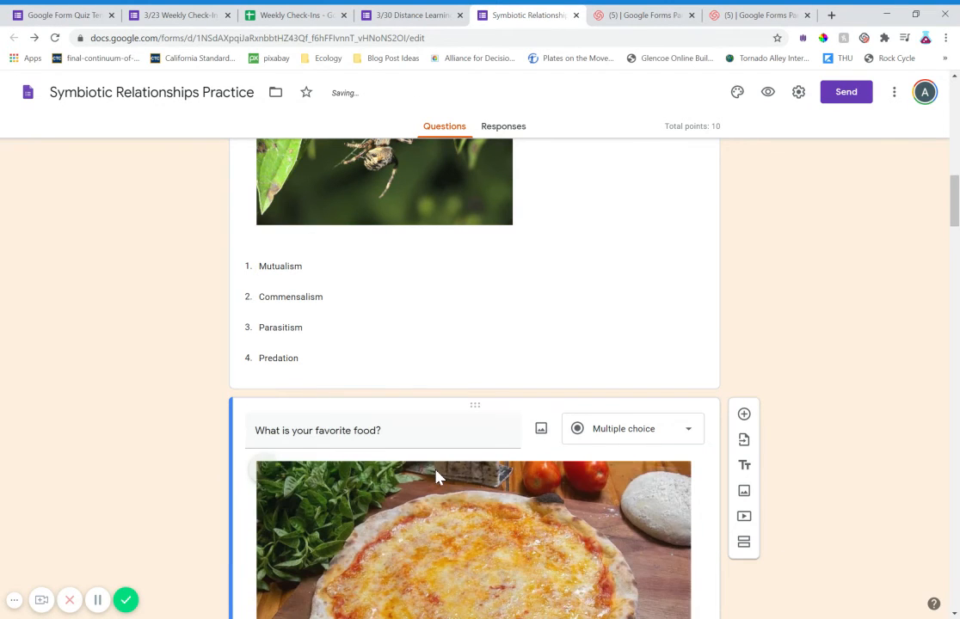
- Examine the favorite food question's inserted image, its answer option and the option's own image control
scroll(436, 476, down, 3)
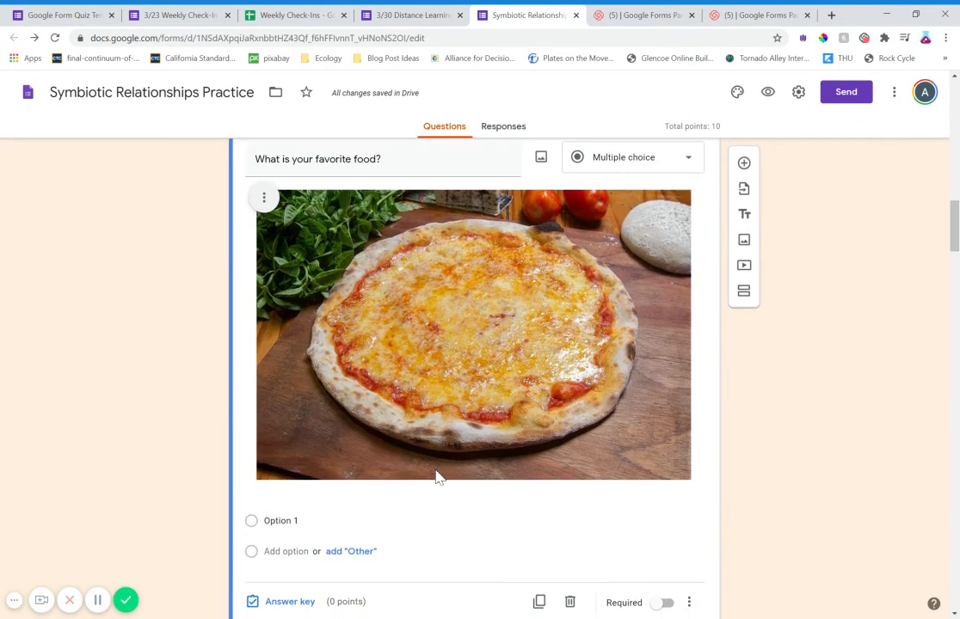
scroll(473, 344, down, 2)
click(281, 400)
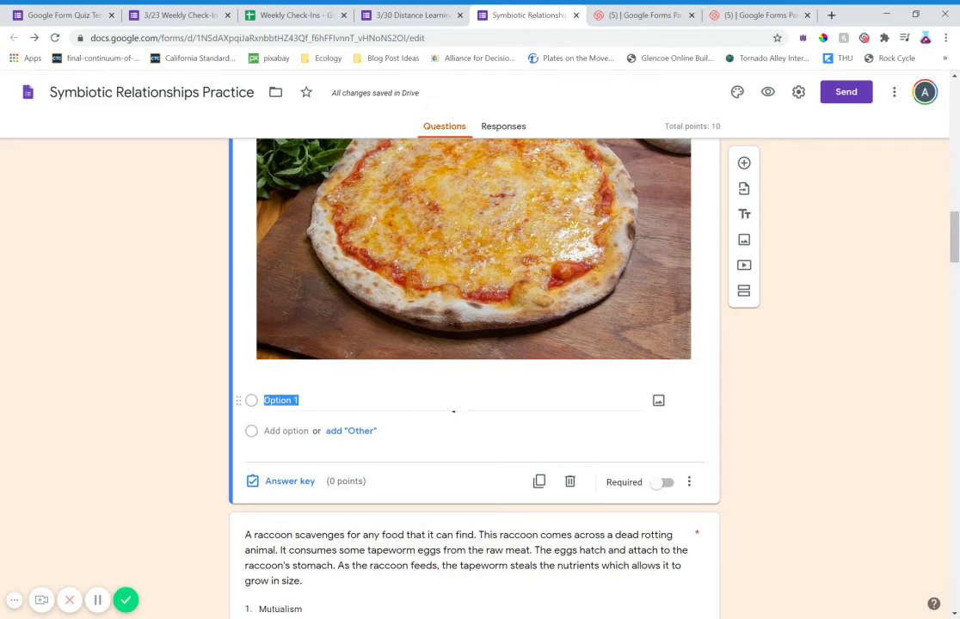
scroll(337, 445, up, 2)
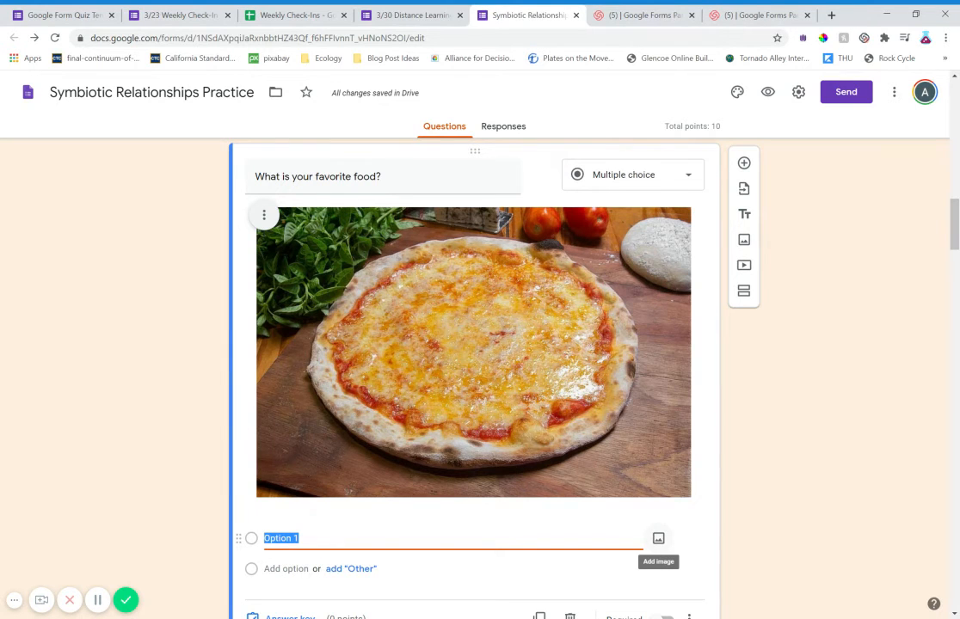
scroll(658, 539, down, 1)
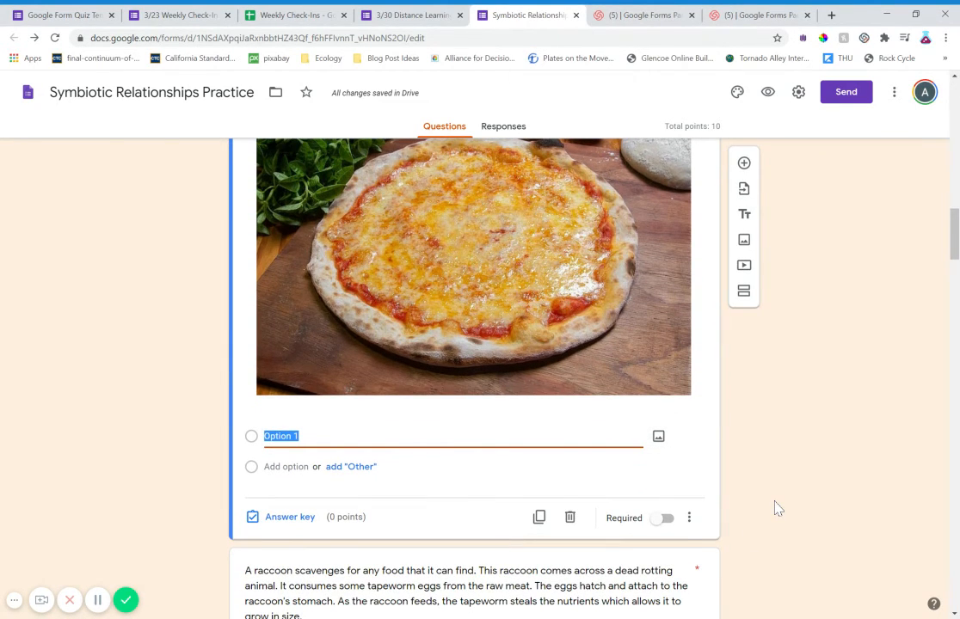
scroll(776, 507, up, 1)
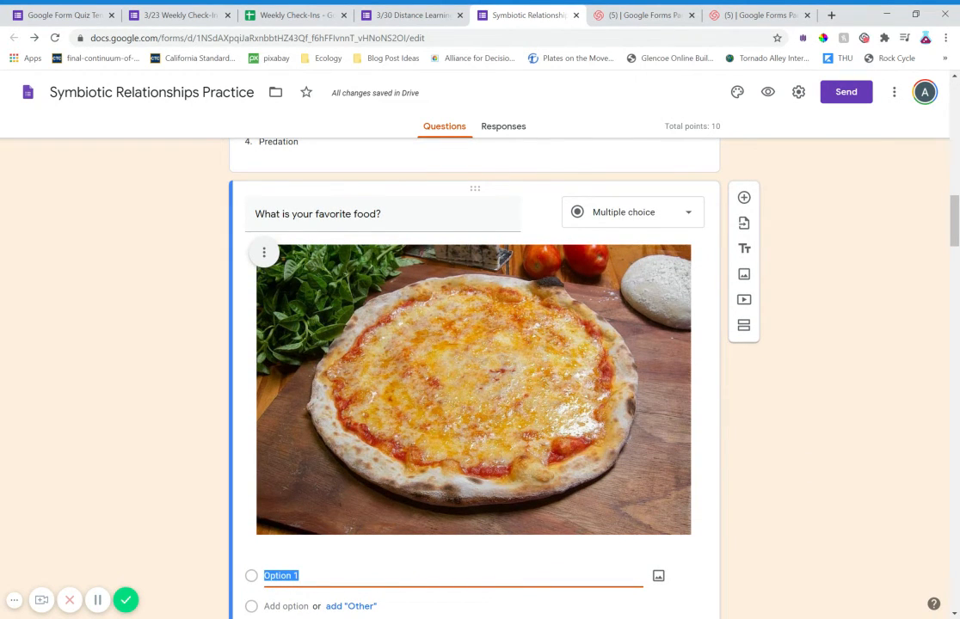
scroll(733, 497, down, 1)
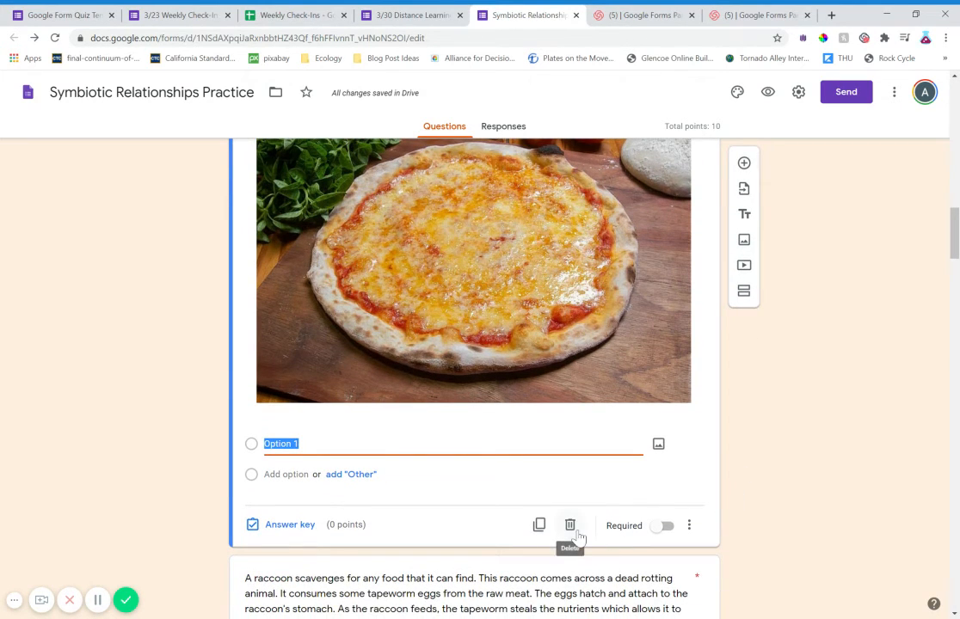
- Check the favorite food question's answer key and points, close it as it is, and delete the whole question
click(289, 527)
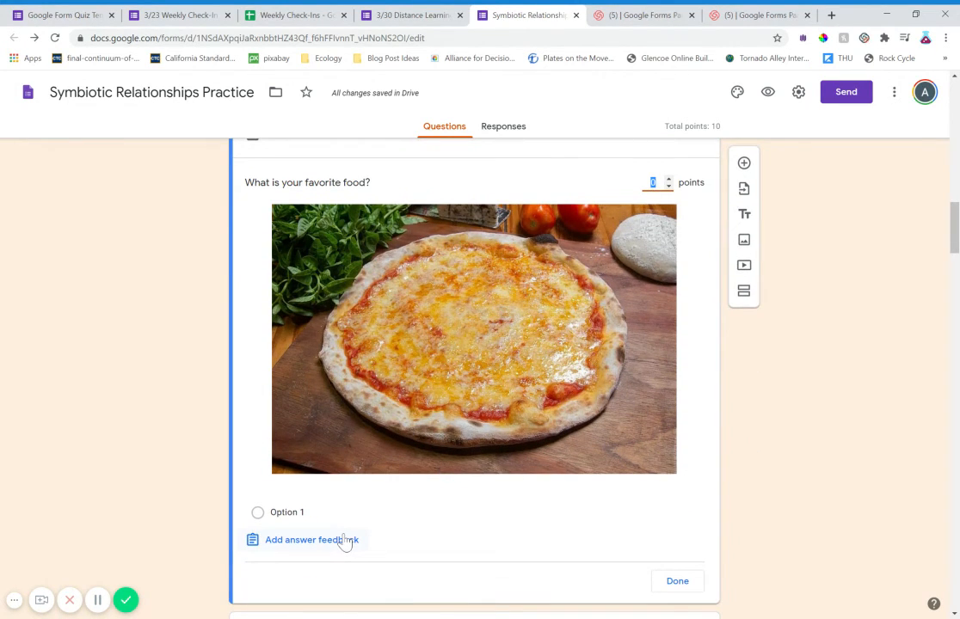
click(678, 581)
scroll(702, 551, down, 2)
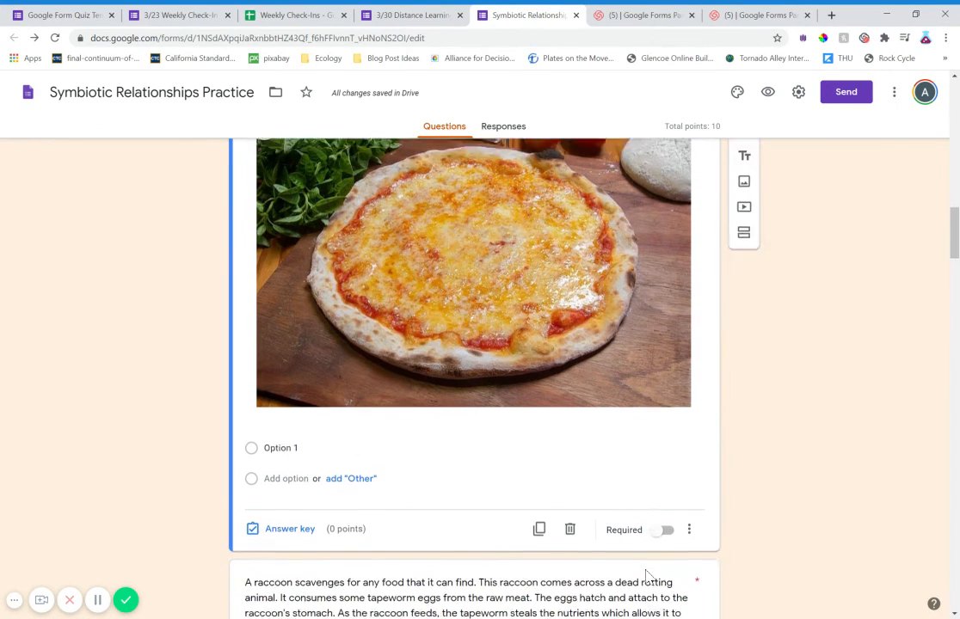
click(569, 494)
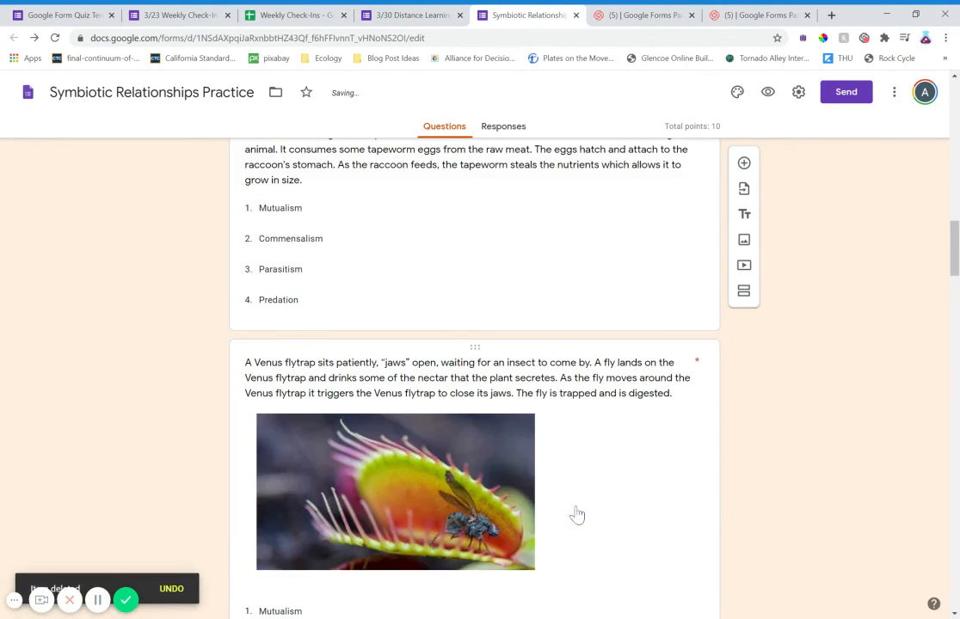
- Start feedback for incorrect answers on the raccoon question with "Think about which organism is benefiting and which is being harmed..."
click(471, 322)
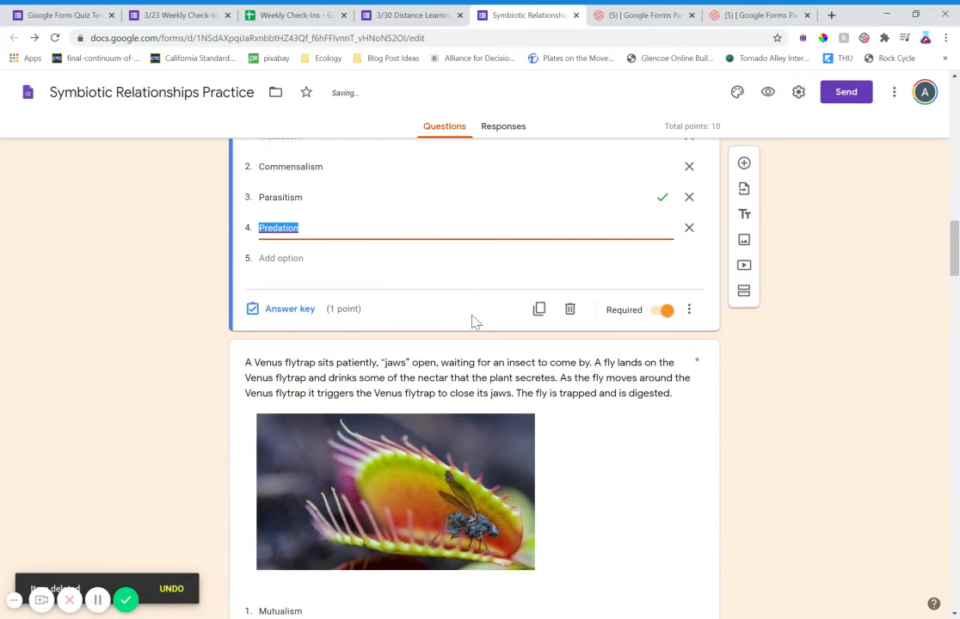
click(306, 320)
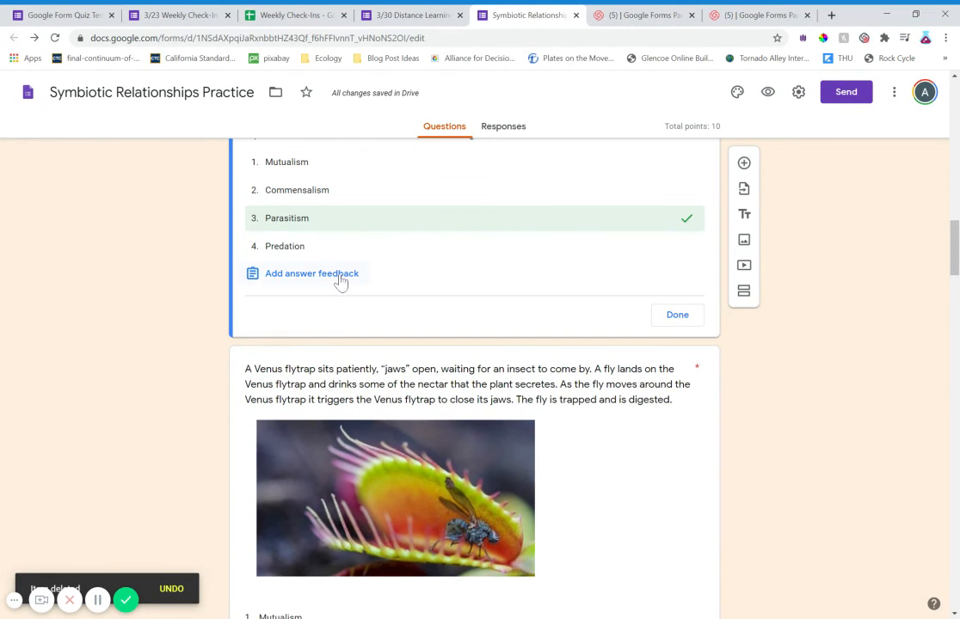
click(340, 274)
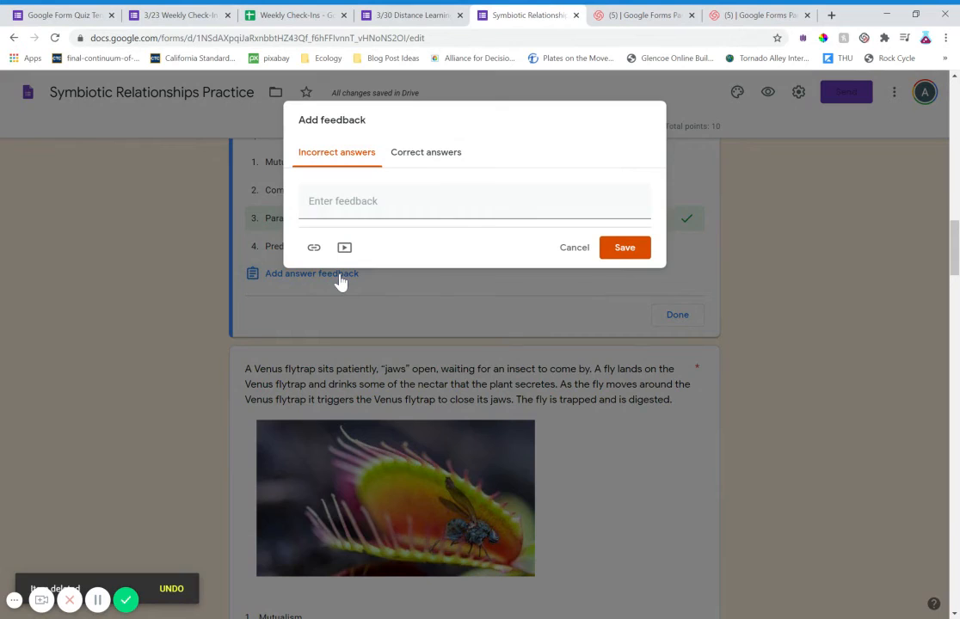
click(340, 206)
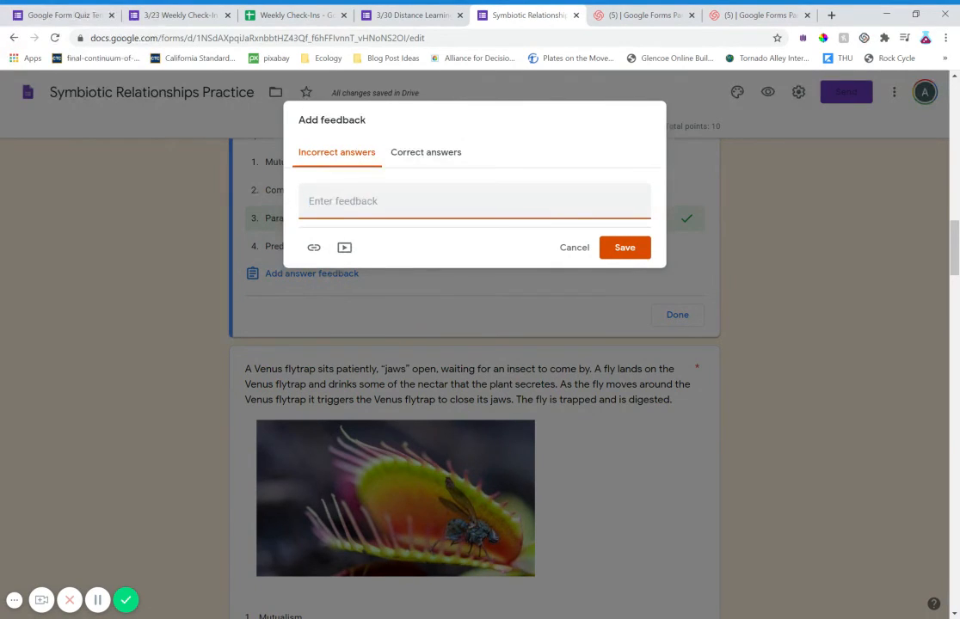
text(Think about which organs)
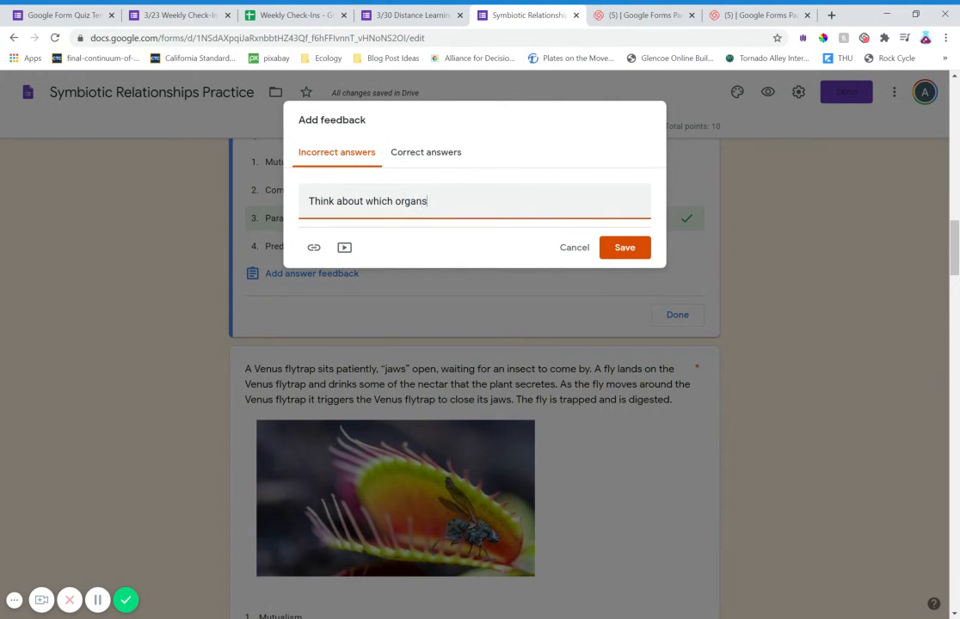
text(im)
key(BackSpace)
key(BackSpace)
key(BackSpace)
text(ism is benefiting and)
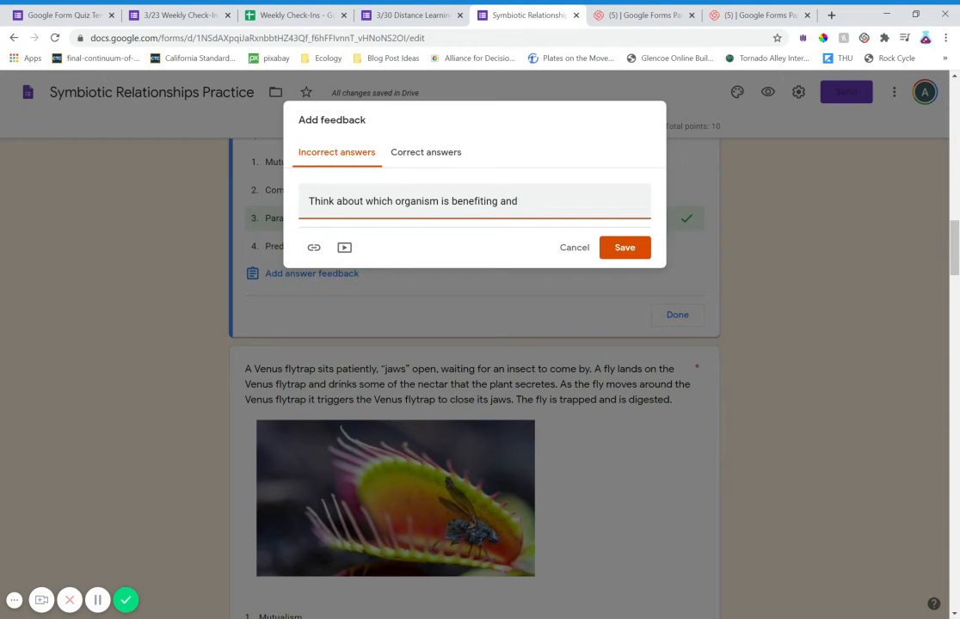
text( which is being harmed...)
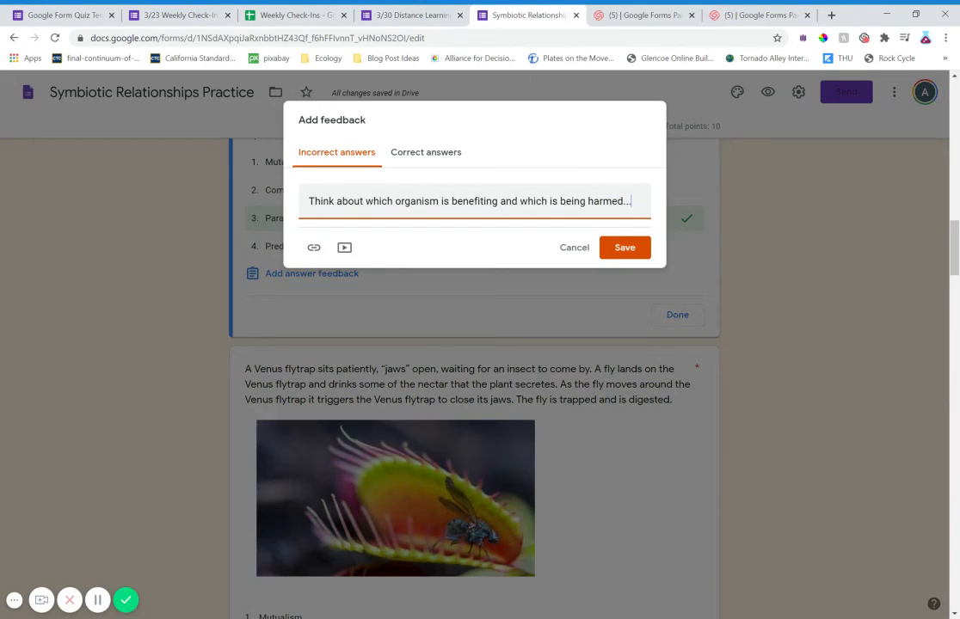
- Add a second incorrect-answer feedback line: "Review your notes on symbiotic relationships and then edit your responses until you have answered ALL of the questions correctly."
key(Return)
text(Review your not)
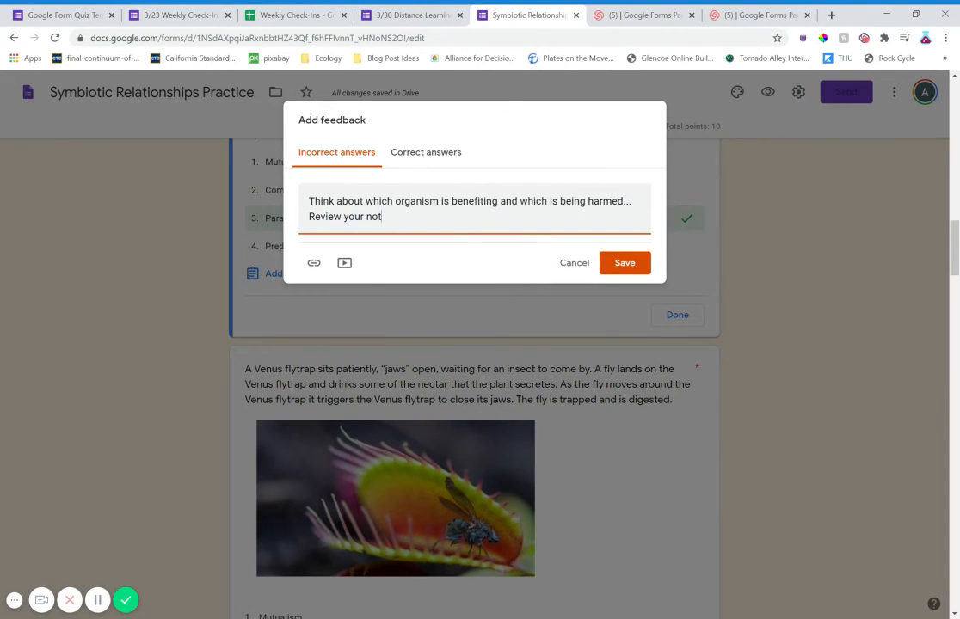
text(es on)
key(BackSpace)
key(BackSpace)
key(BackSpace)
text(s on symbiotic relationships and then )
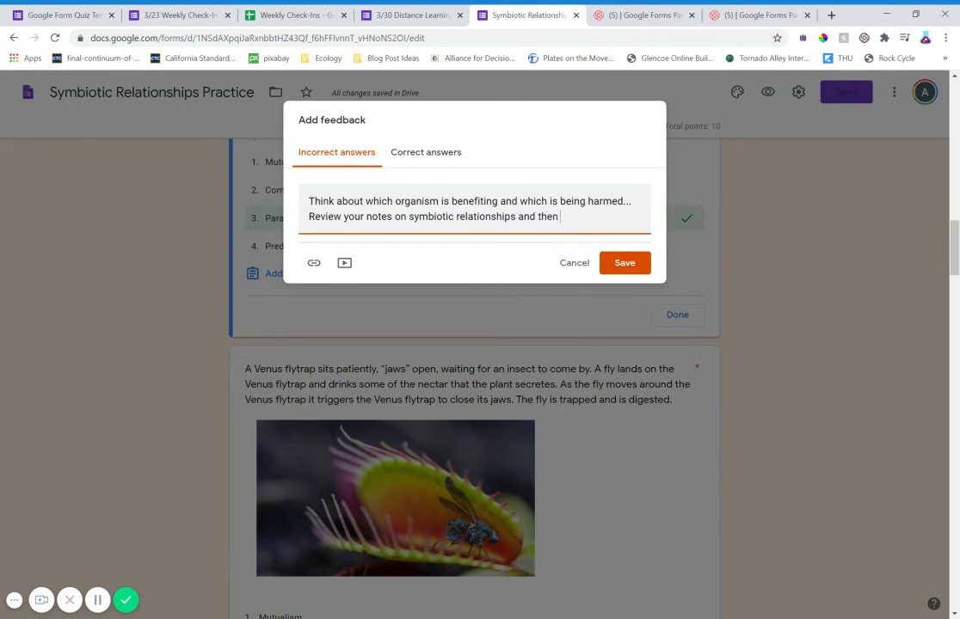
text(edit your respo)
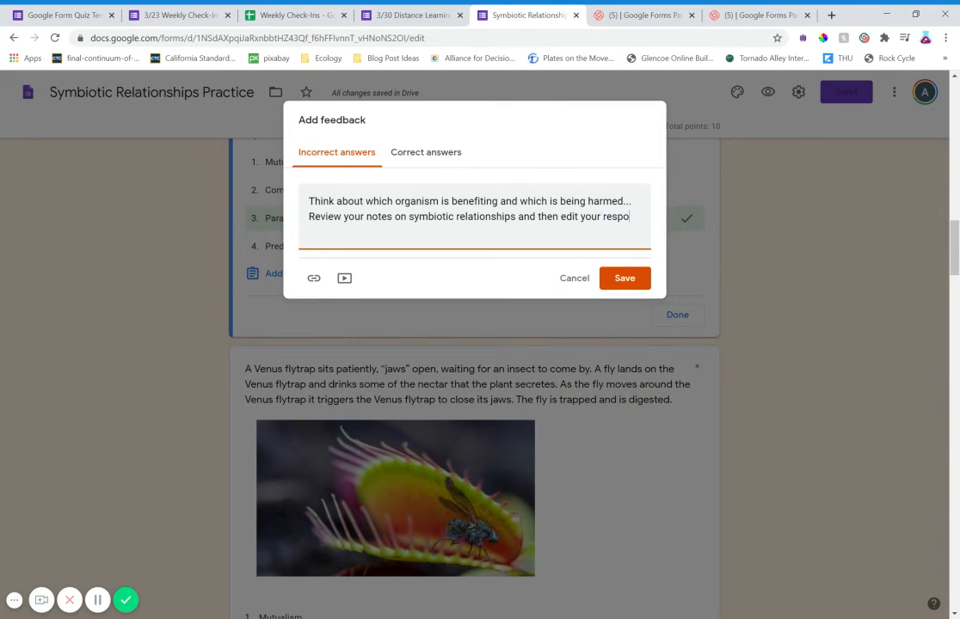
text(nses unt)
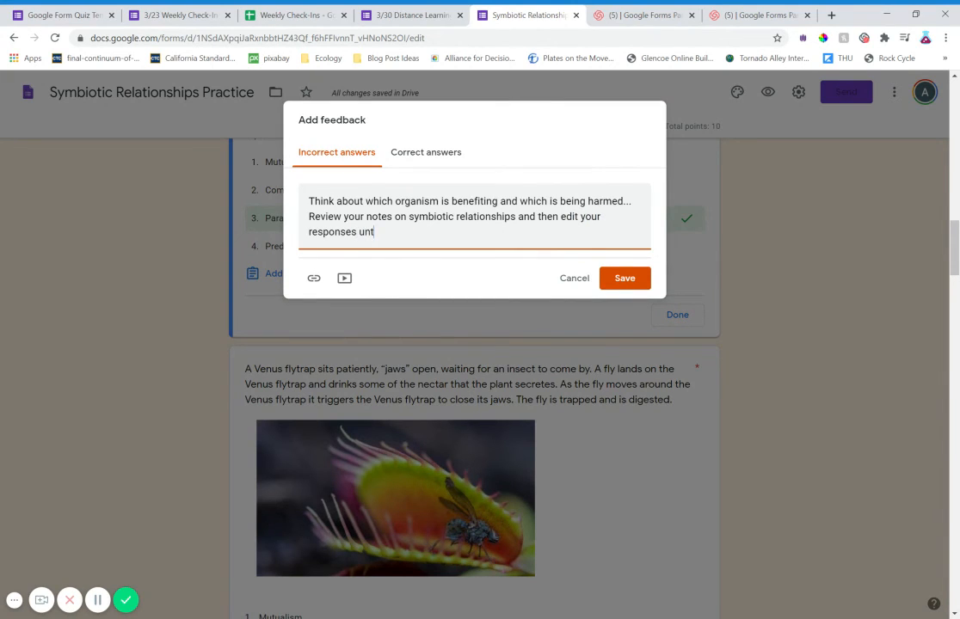
text(il you have answered )
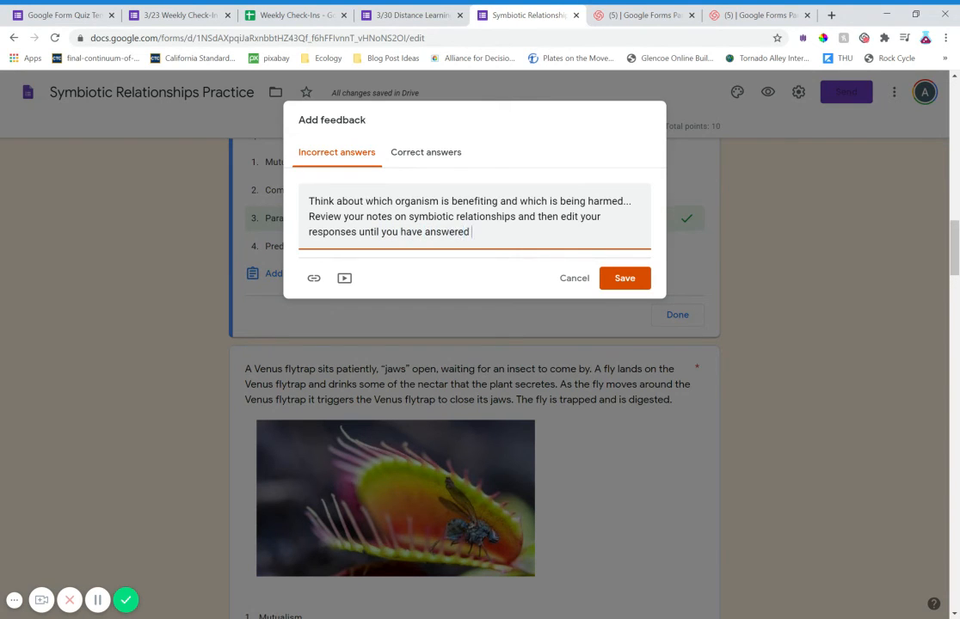
text(ALL of the questions correctly.)
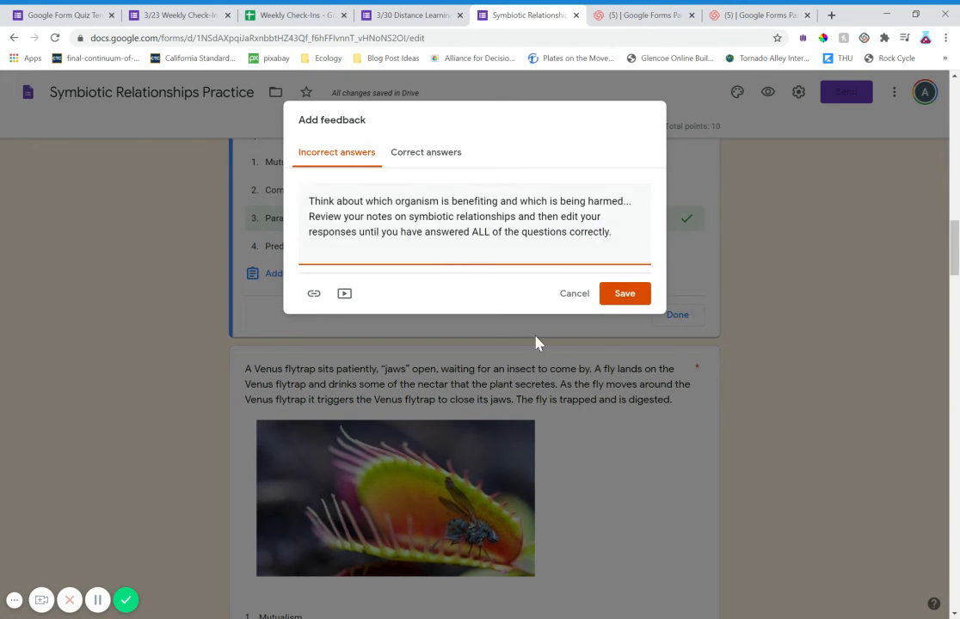
- Set the raccoon question's correct-answer feedback to "Awesome job! You clearly understand symbiotic relationships!" and save the feedback for both answer types
click(443, 159)
click(375, 198)
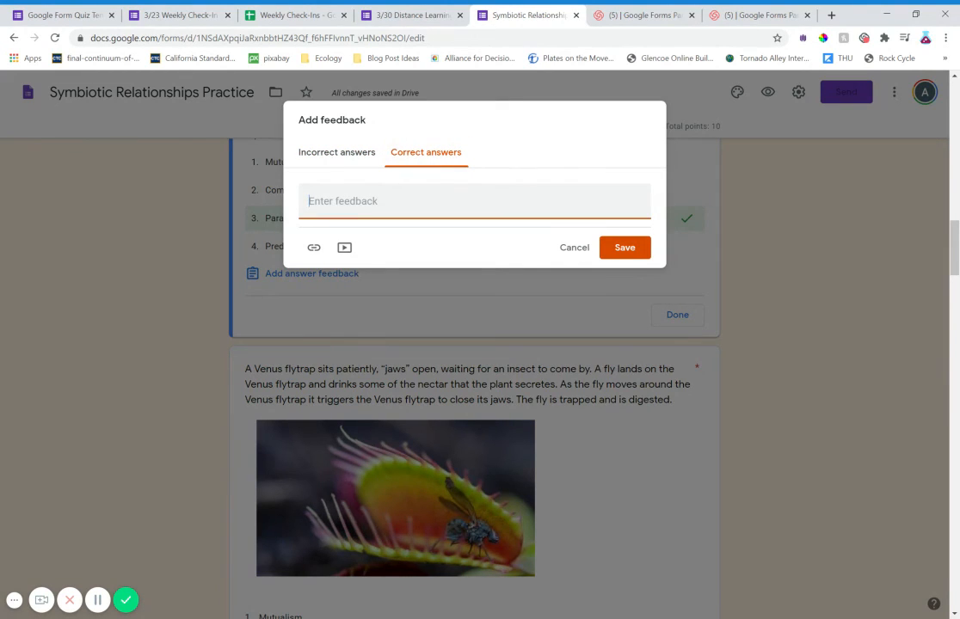
text(Awesome job! You clea)
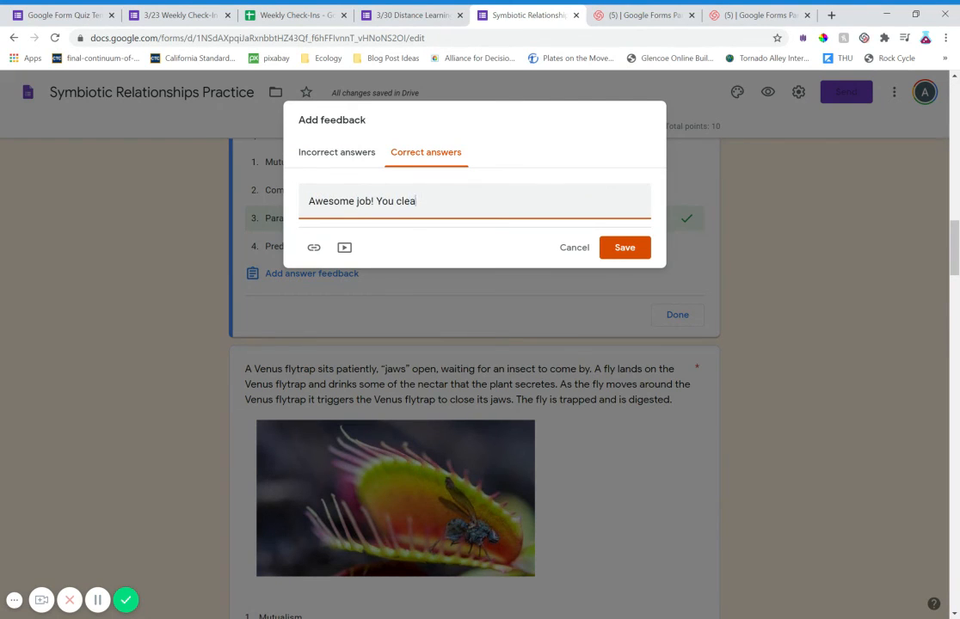
text(rly understand symbi)
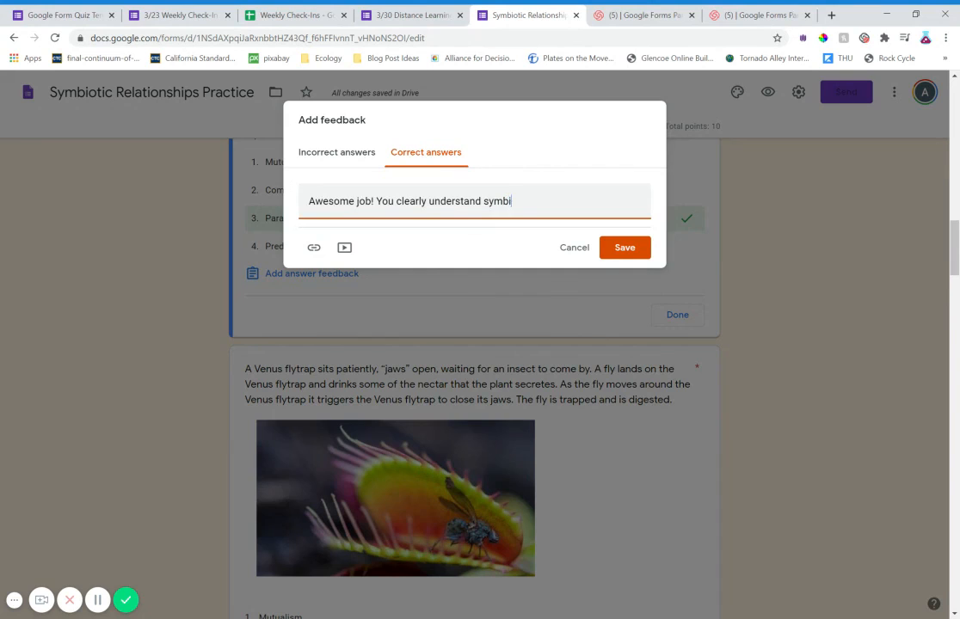
text(otic relationships!)
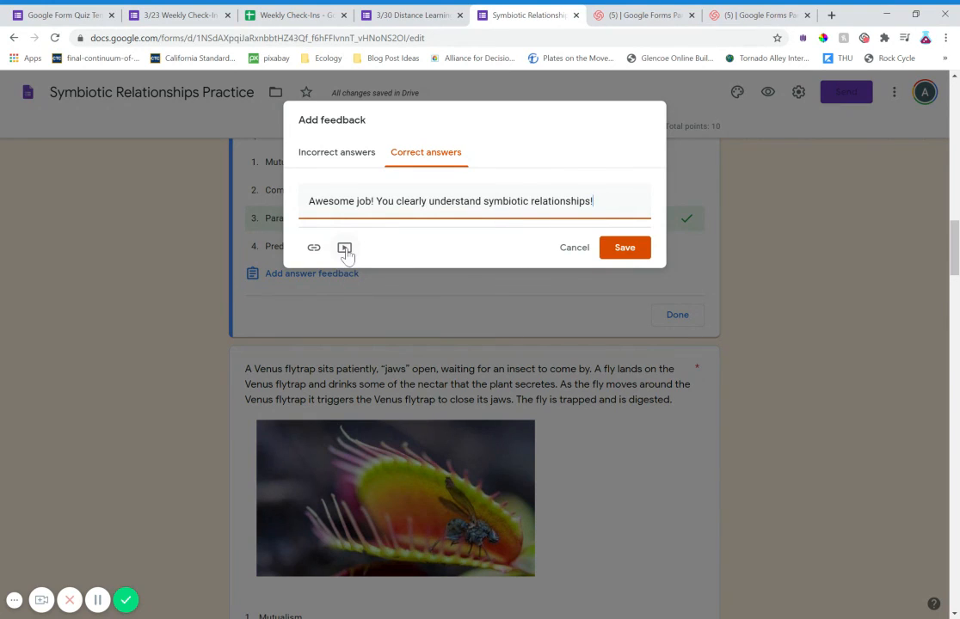
click(364, 160)
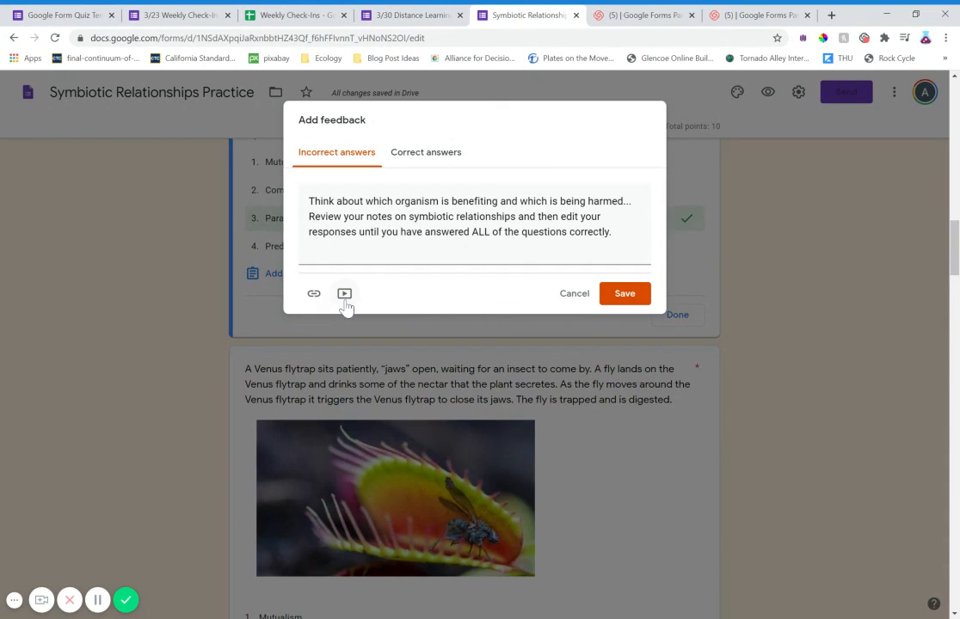
click(623, 295)
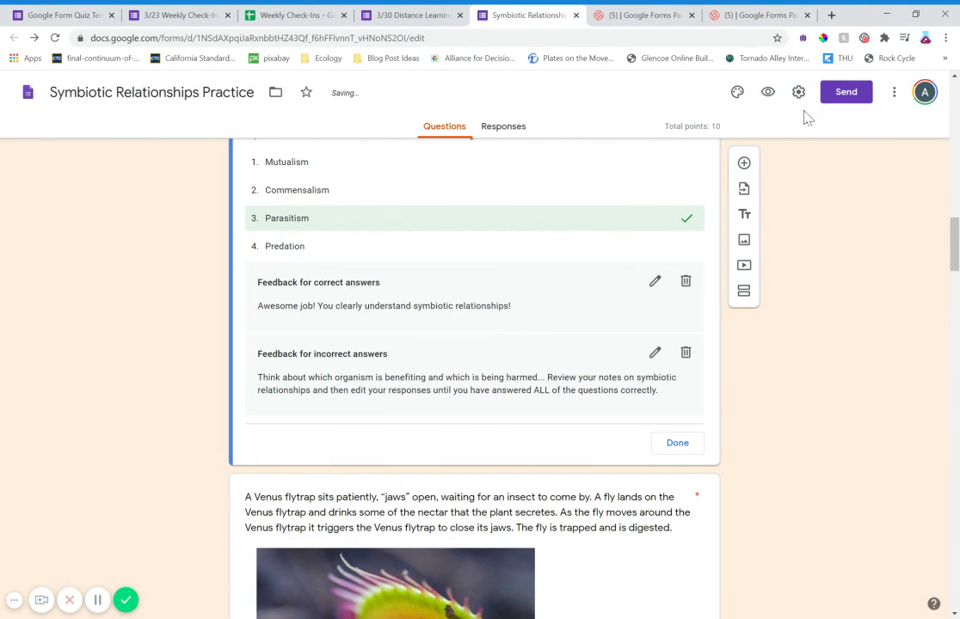
- Open a preview of the Symbiotic Relationships Practice form and look over its name and class period questions
click(768, 94)
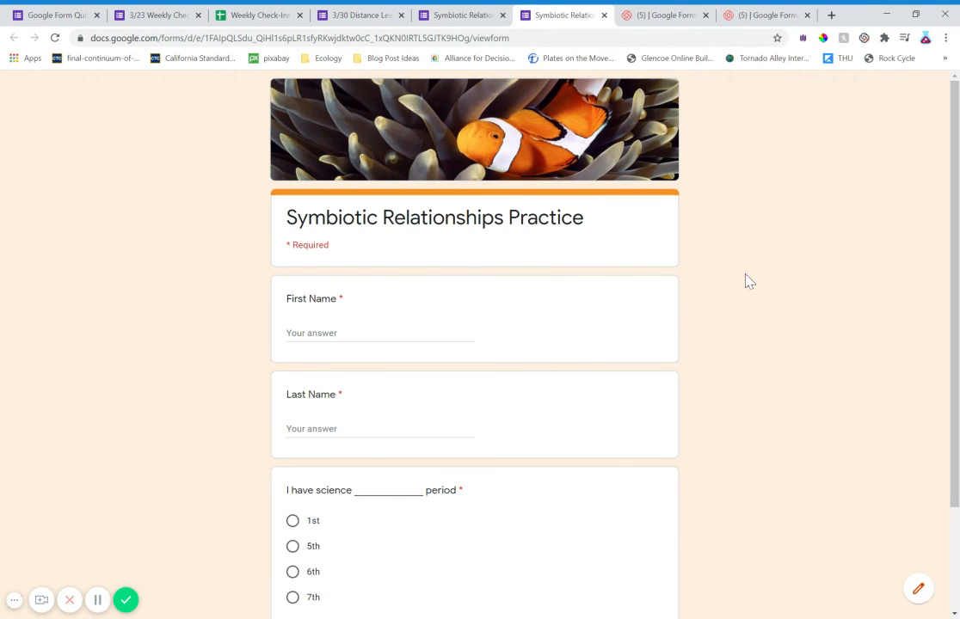
scroll(774, 318, down, 3)
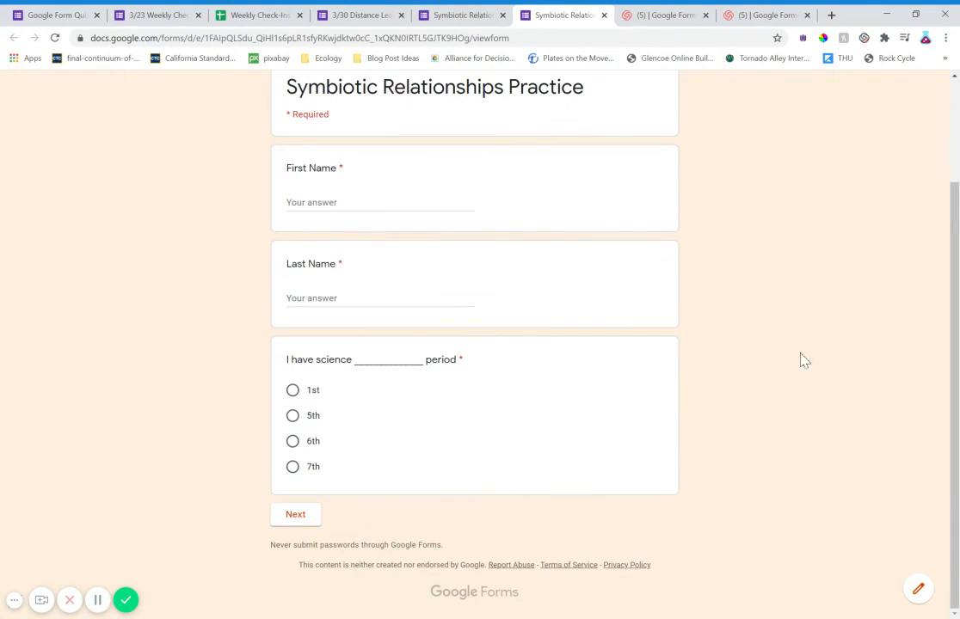
scroll(625, 322, up, 3)
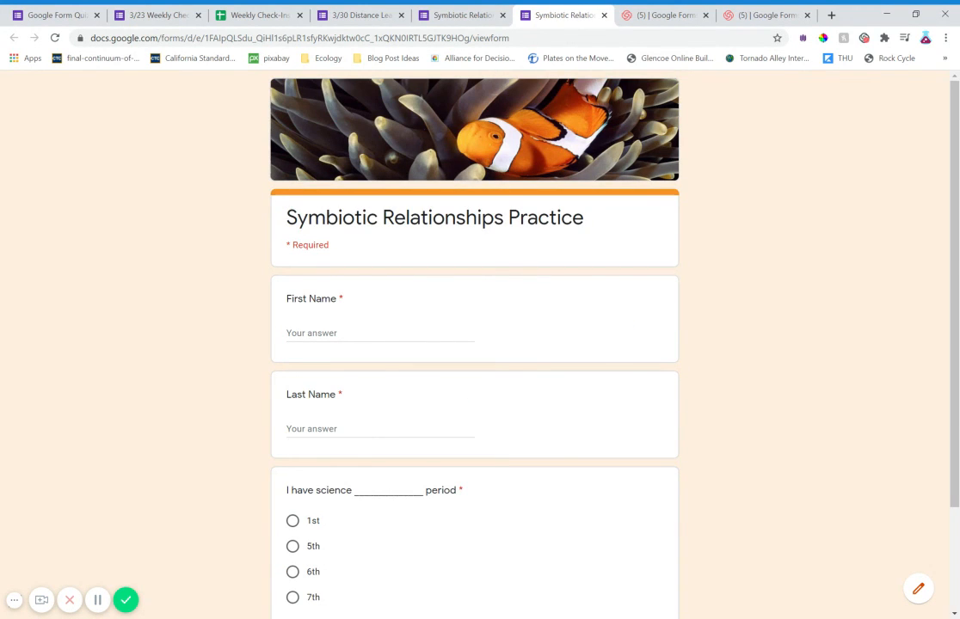
scroll(474, 344, down, 3)
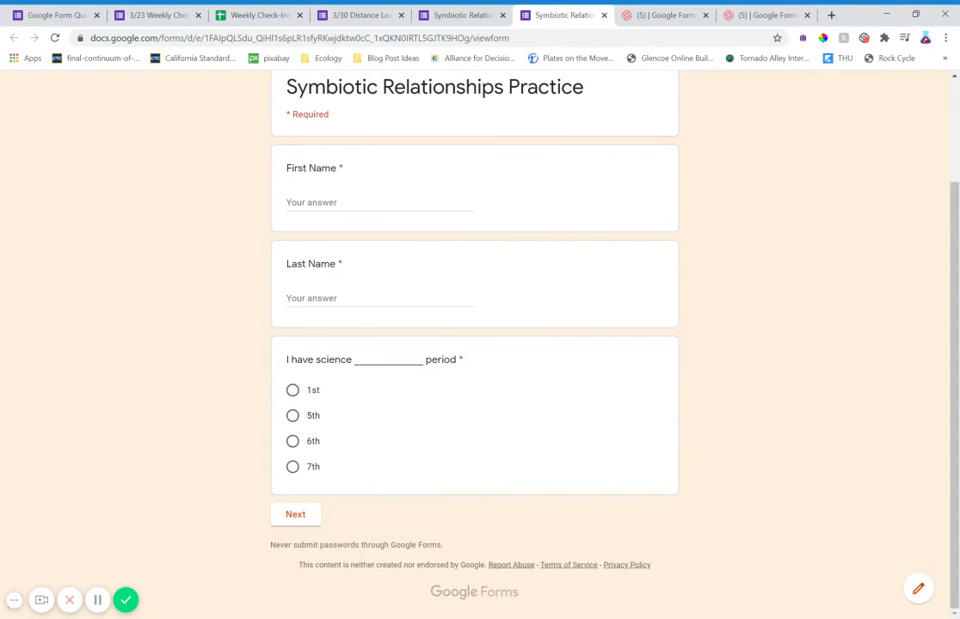
- Fill in the first name as "x", the last name as "y" and the science period as 1st, and continue to the next section
click(377, 202)
text(x)
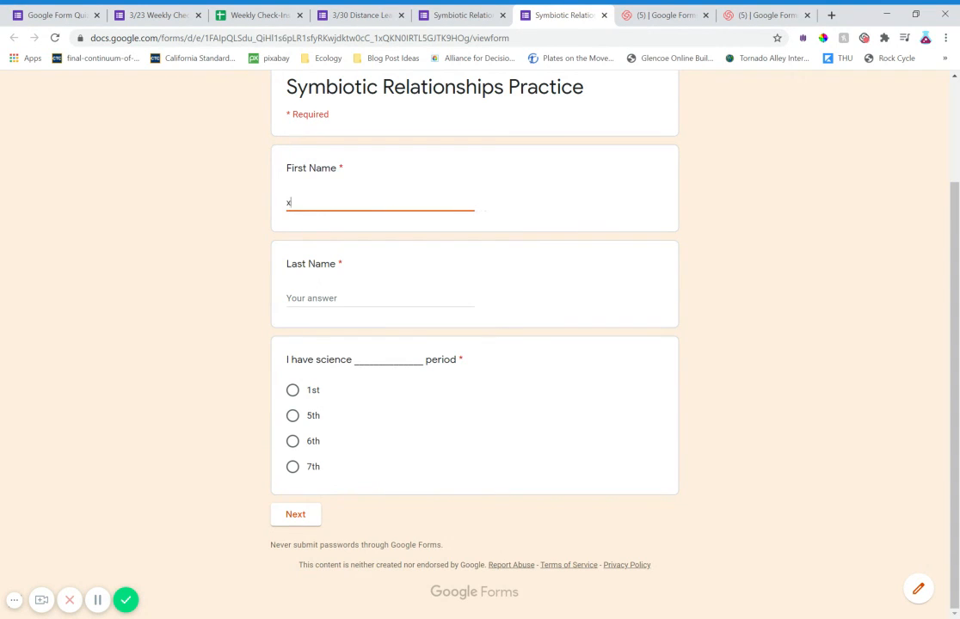
click(357, 298)
text(y)
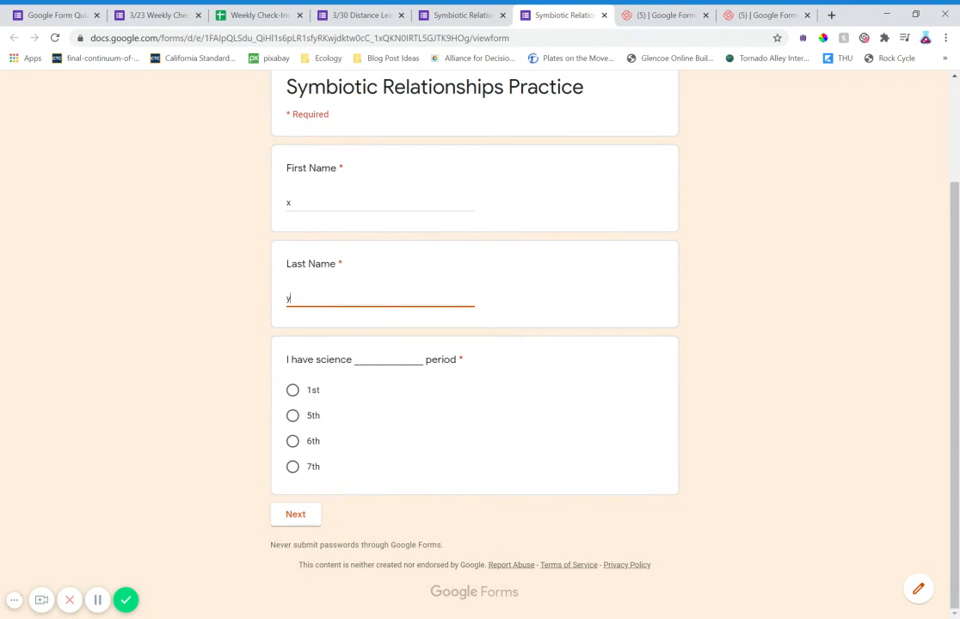
click(308, 392)
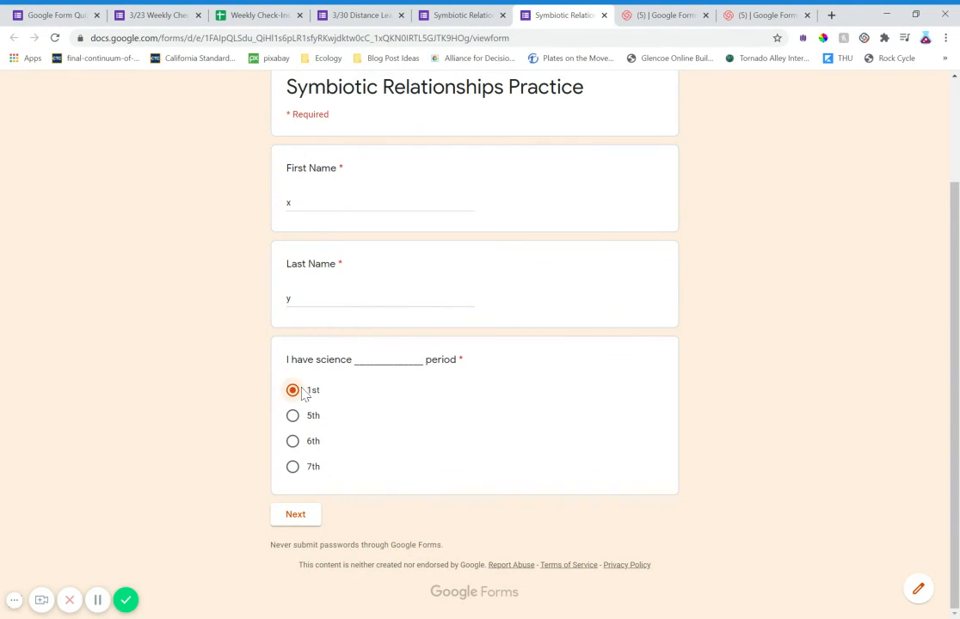
click(318, 520)
- Look through the Practice Questions section as a student sees it, checking the scenarios, images and answer drop-downs, and return to its beginning
scroll(582, 479, down, 5)
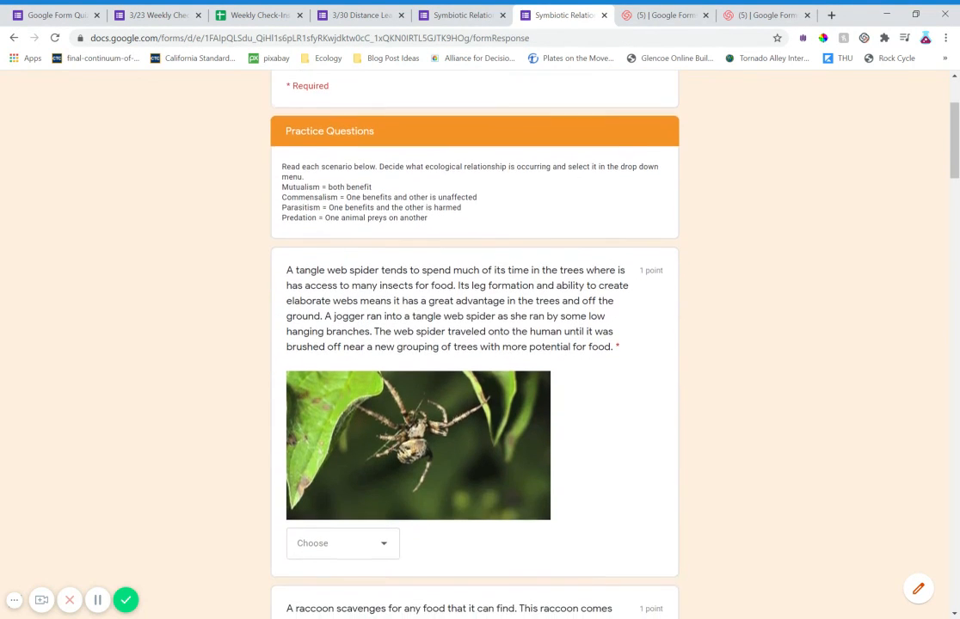
scroll(474, 344, down, 8)
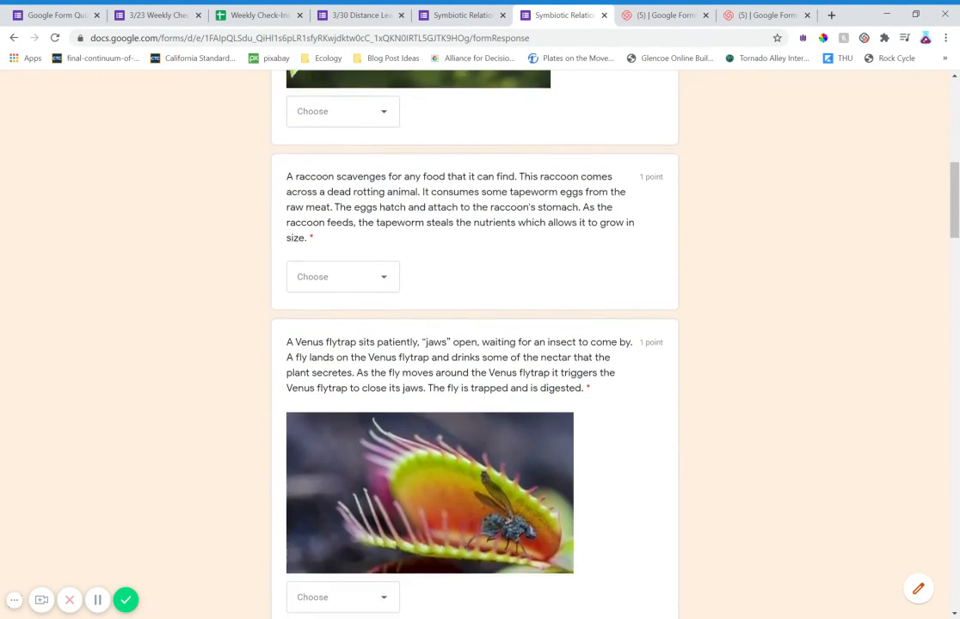
scroll(474, 344, down, 12)
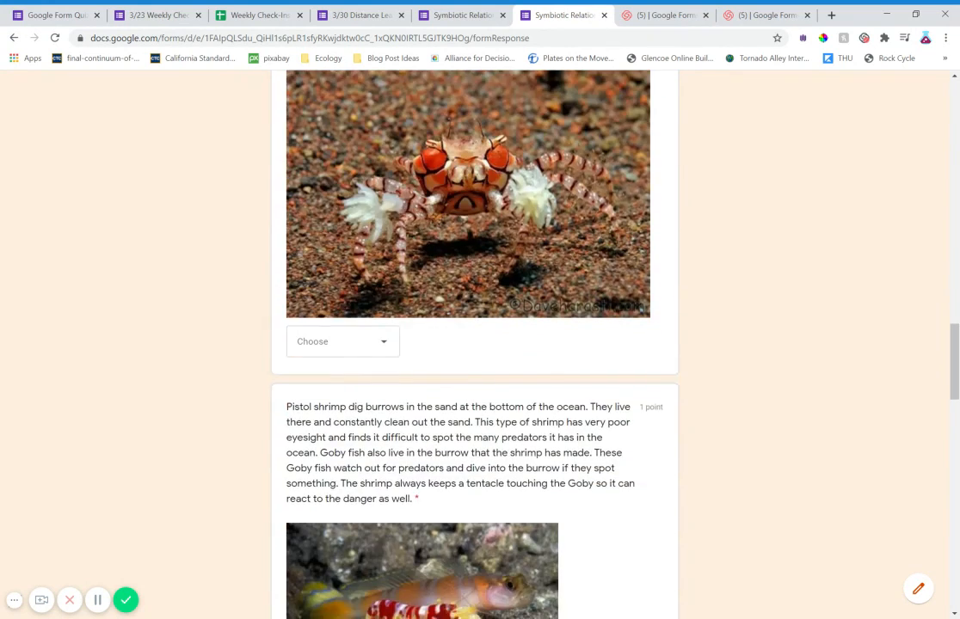
scroll(474, 344, up, 11)
scroll(474, 344, up, 15)
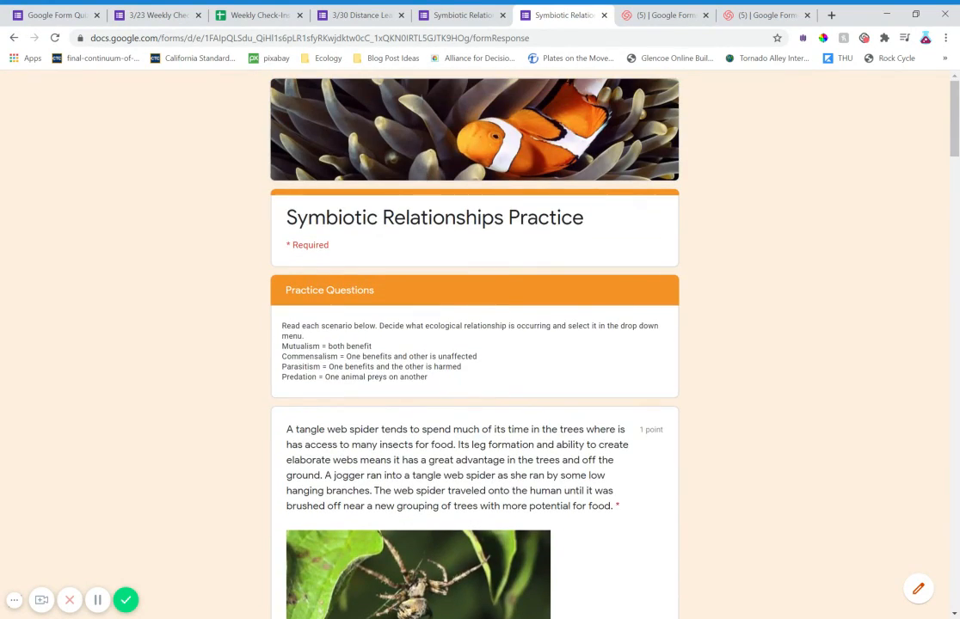